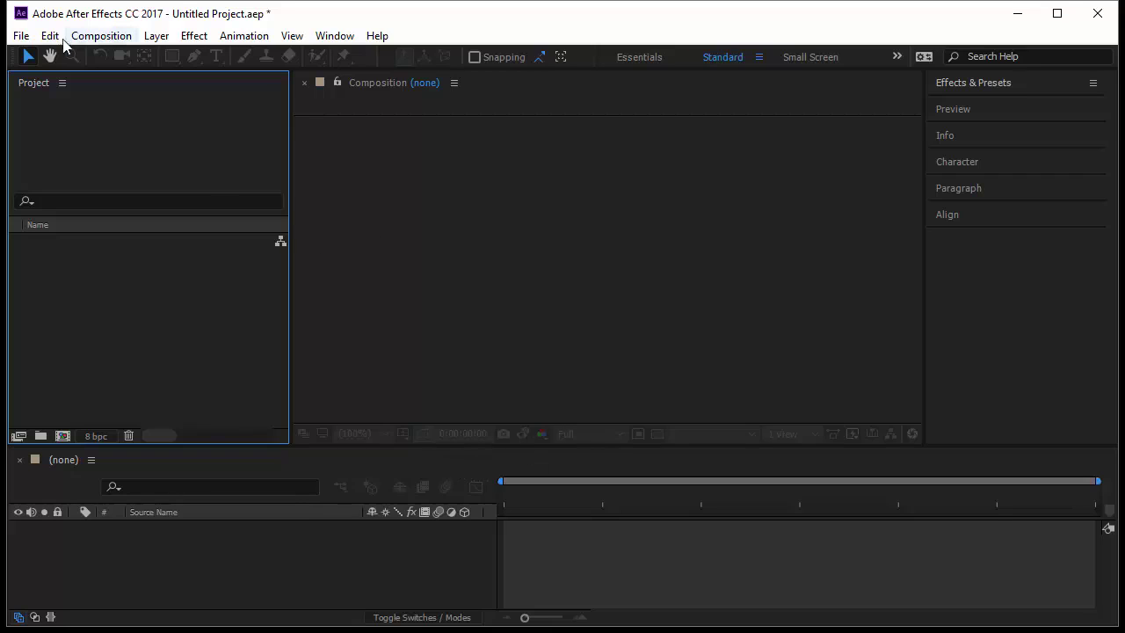
Bring up the import options, then dismiss them without importing anything
click(20, 37)
mouse_move(29, 272)
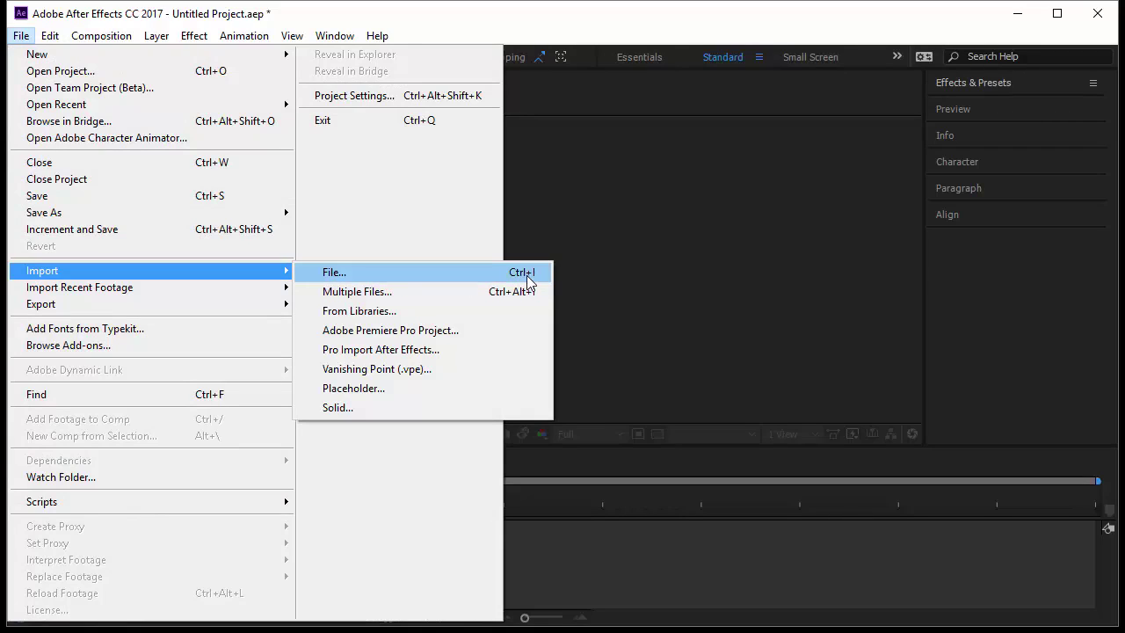
click(533, 274)
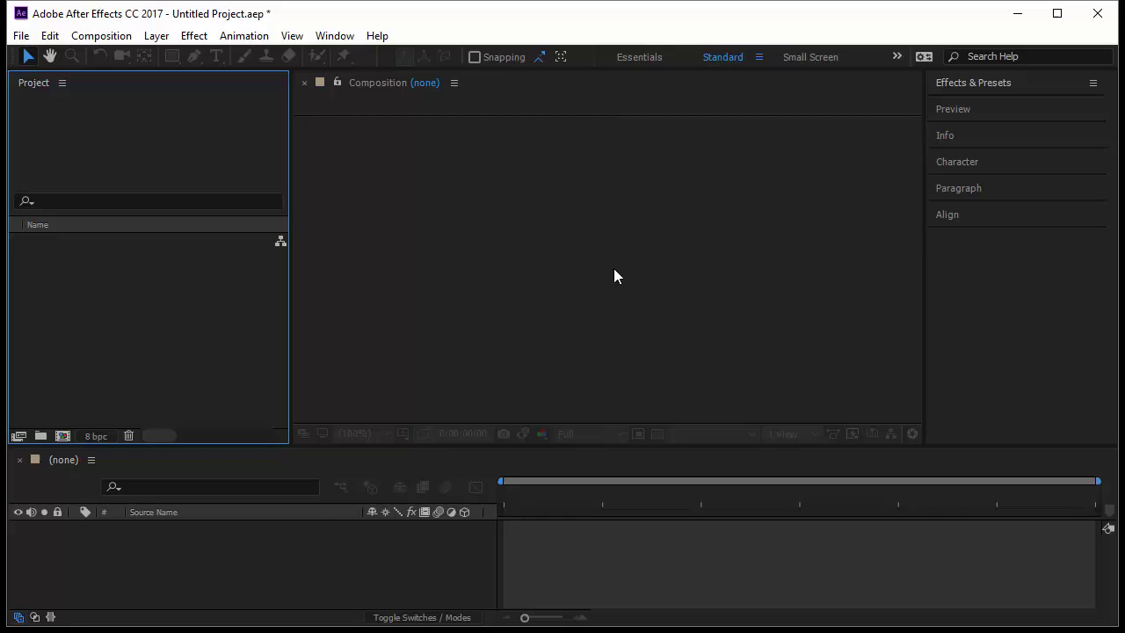
Import AB-BG-Solid.jpg and AB-BG-Tans.png together as Footage via Import Multiple Files
click(196, 324)
right_click(130, 299)
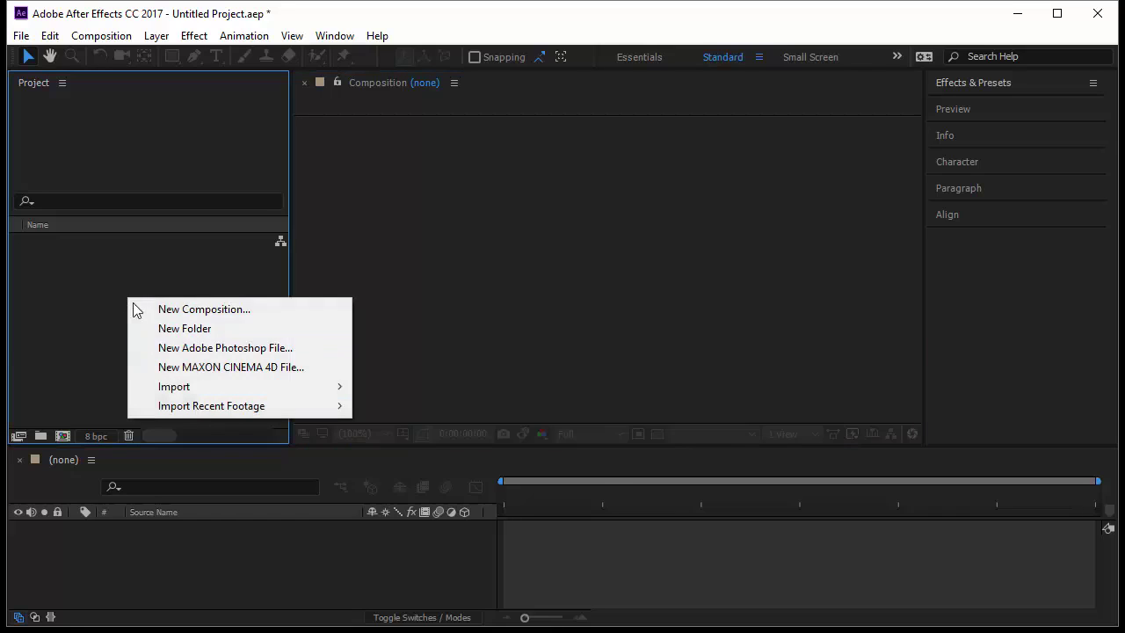
mouse_move(162, 391)
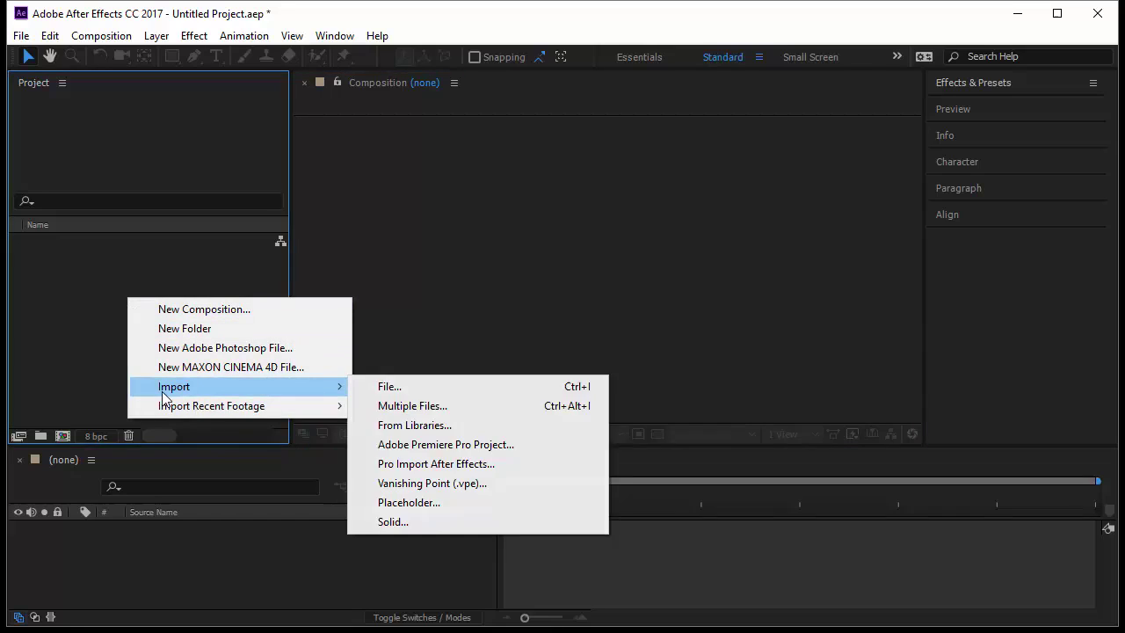
click(432, 405)
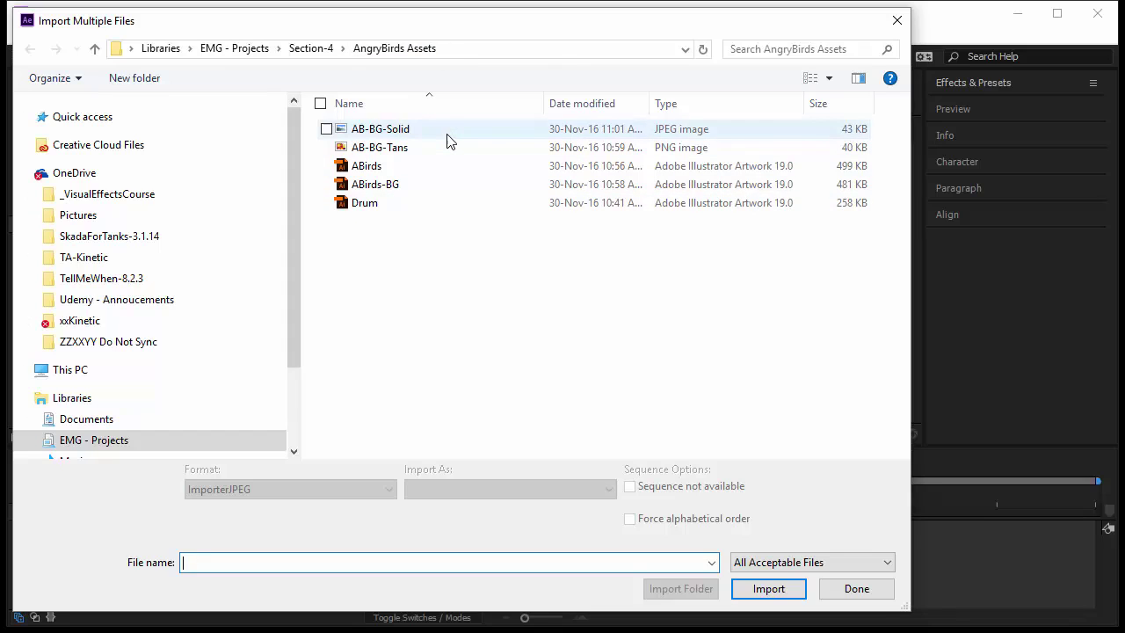
drag(446, 141, 421, 158)
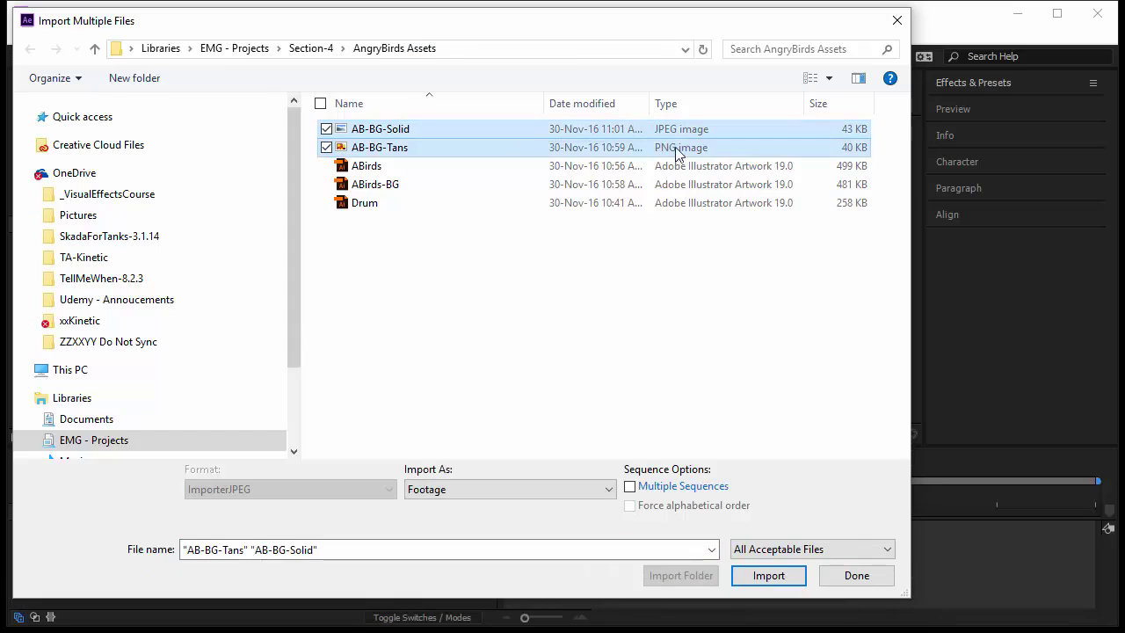
click(450, 498)
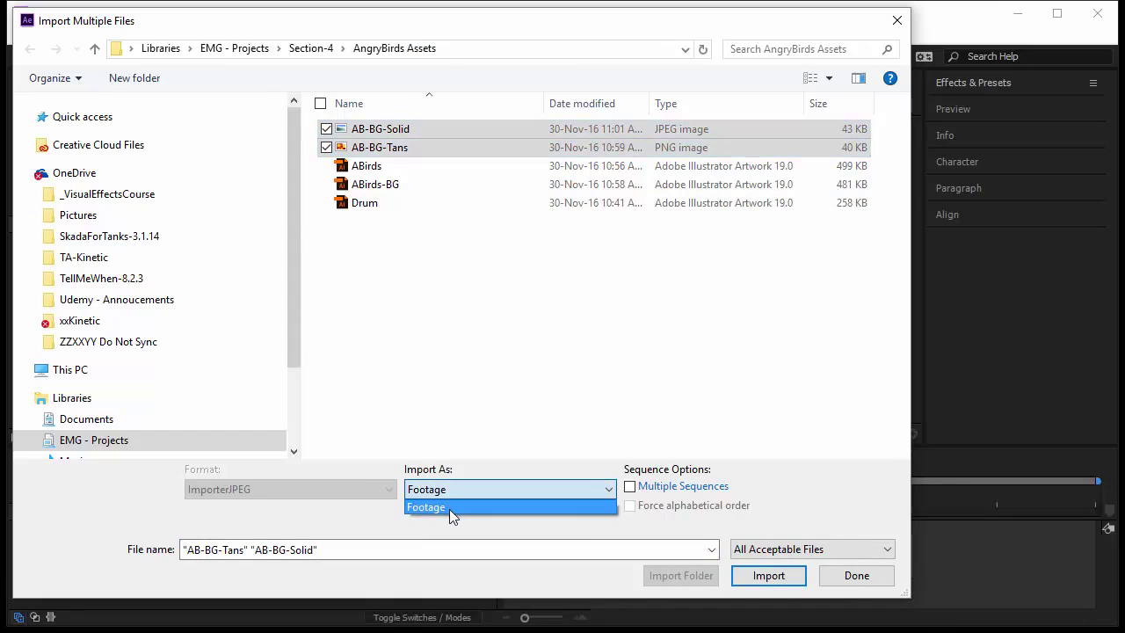
click(449, 508)
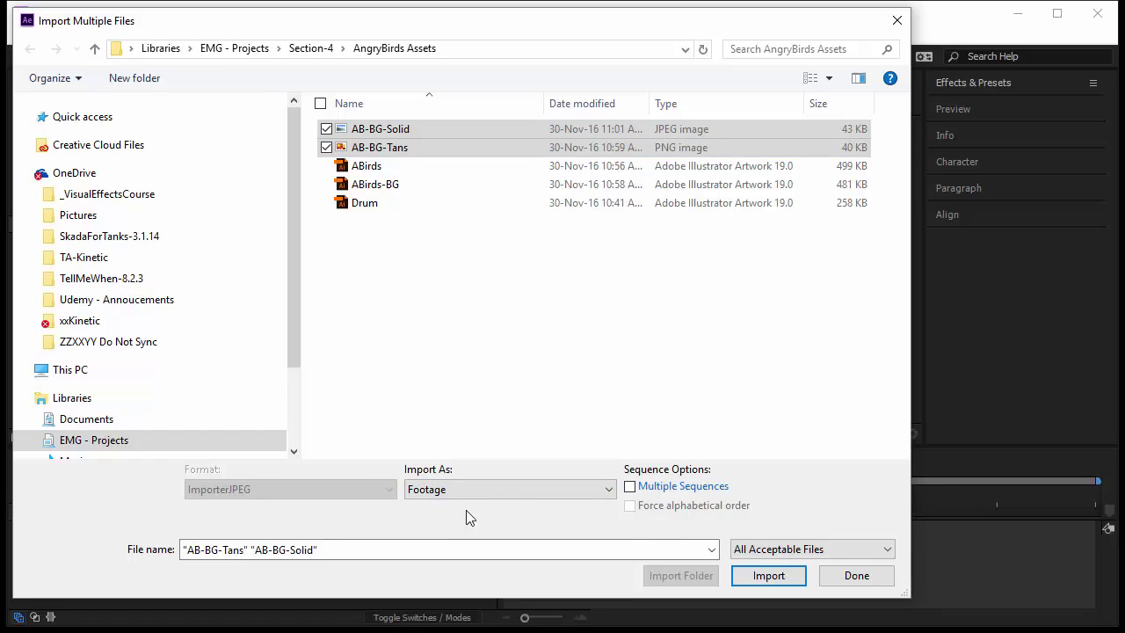
click(768, 575)
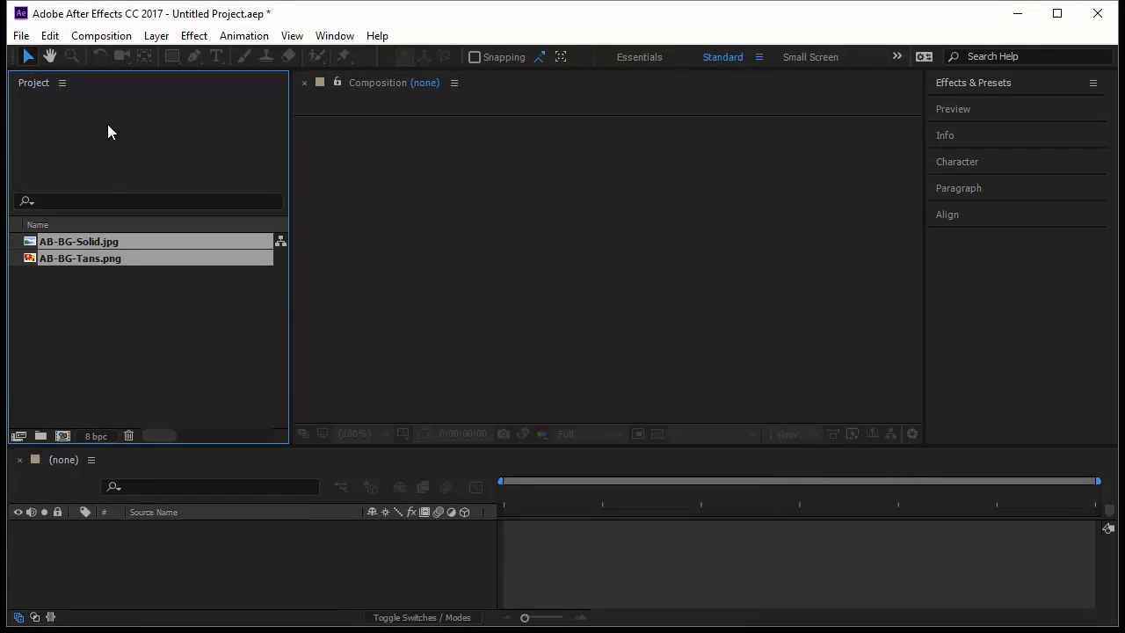
Create an empty Images folder, preview both background images, then delete the empty folder
click(109, 308)
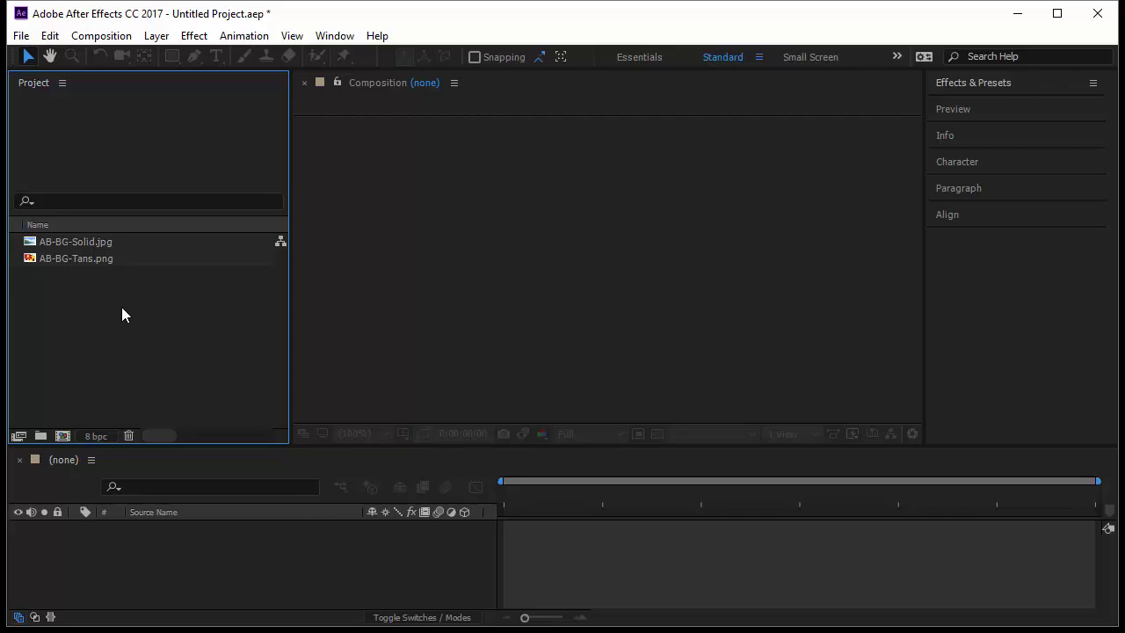
click(42, 438)
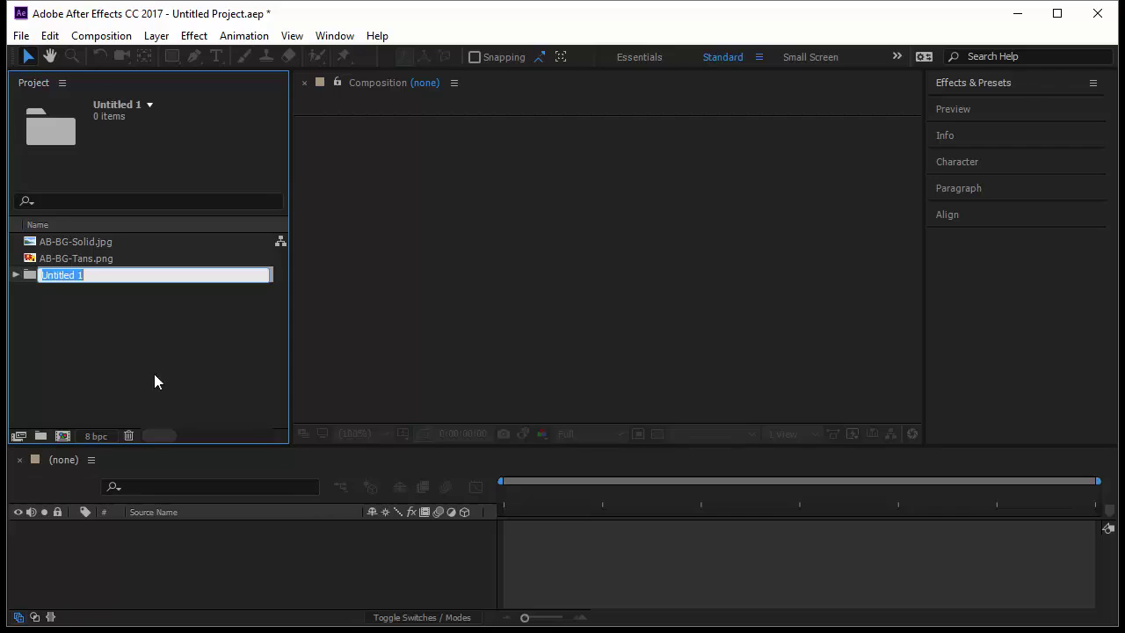
text(Images)
click(127, 339)
click(90, 242)
click(88, 253)
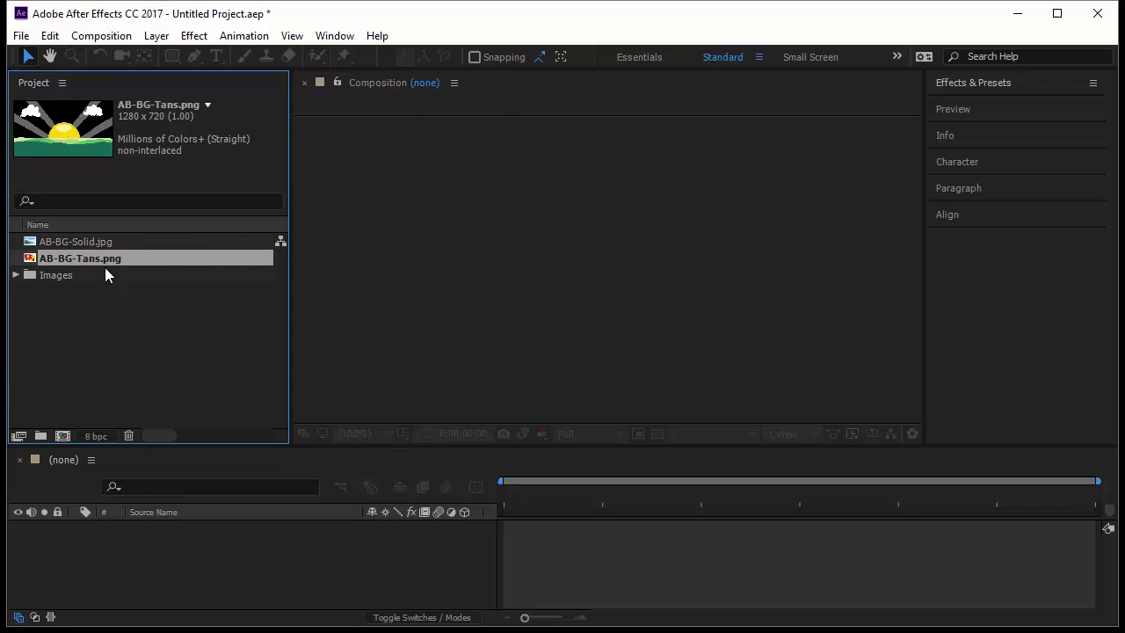
click(62, 277)
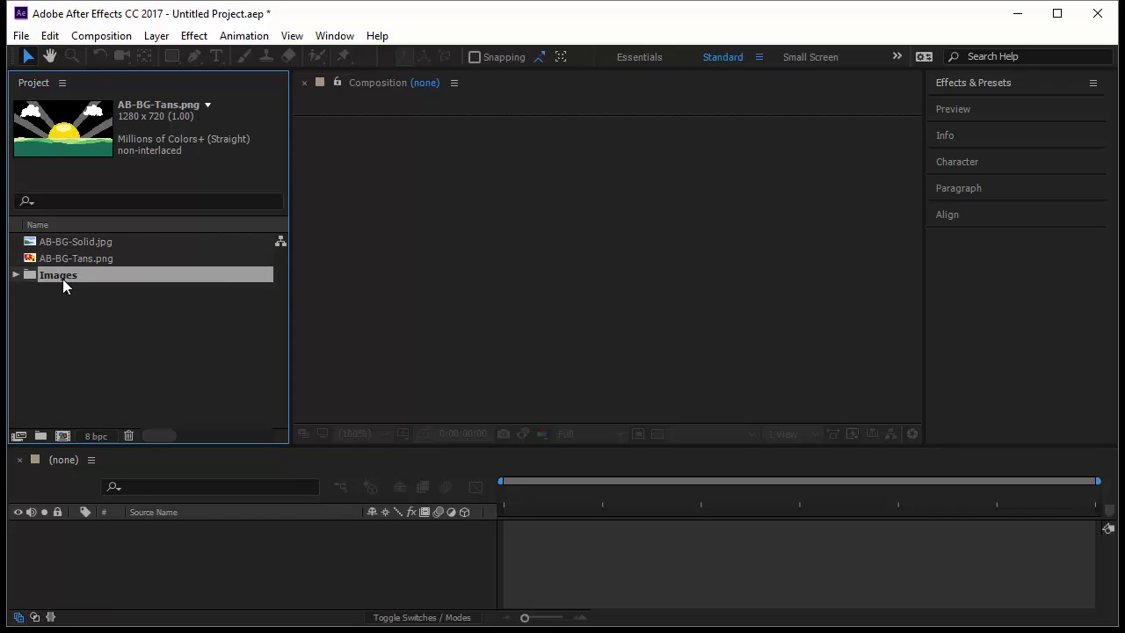
key(Delete)
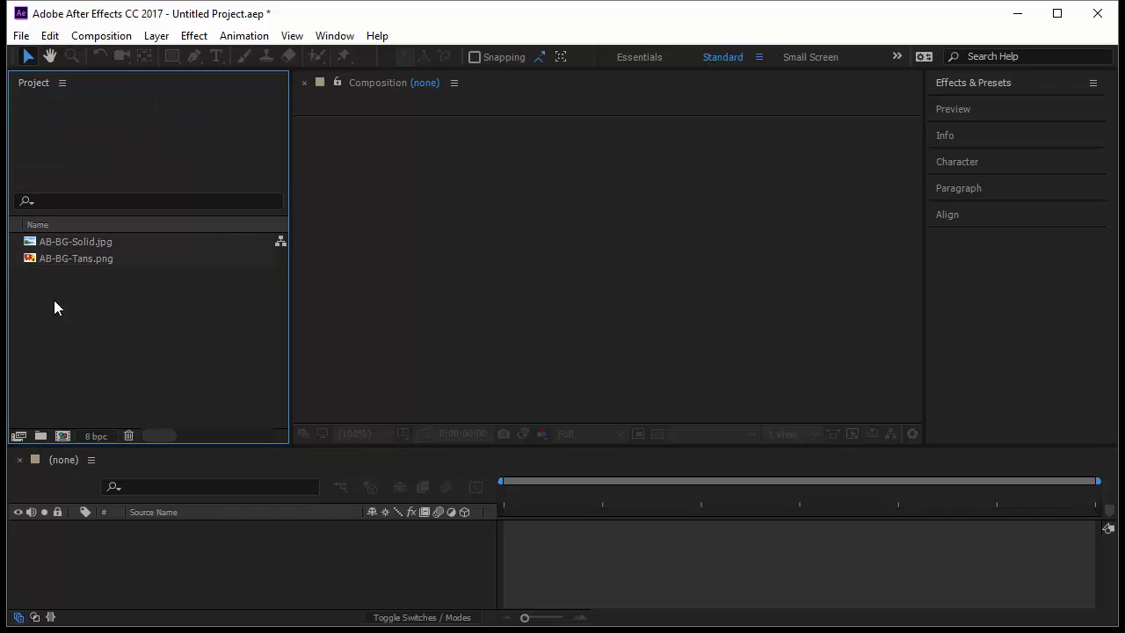
Drag both background images onto the New Folder icon and name the folder Images
click(88, 258)
shift+click(91, 242)
drag(89, 259, 41, 439)
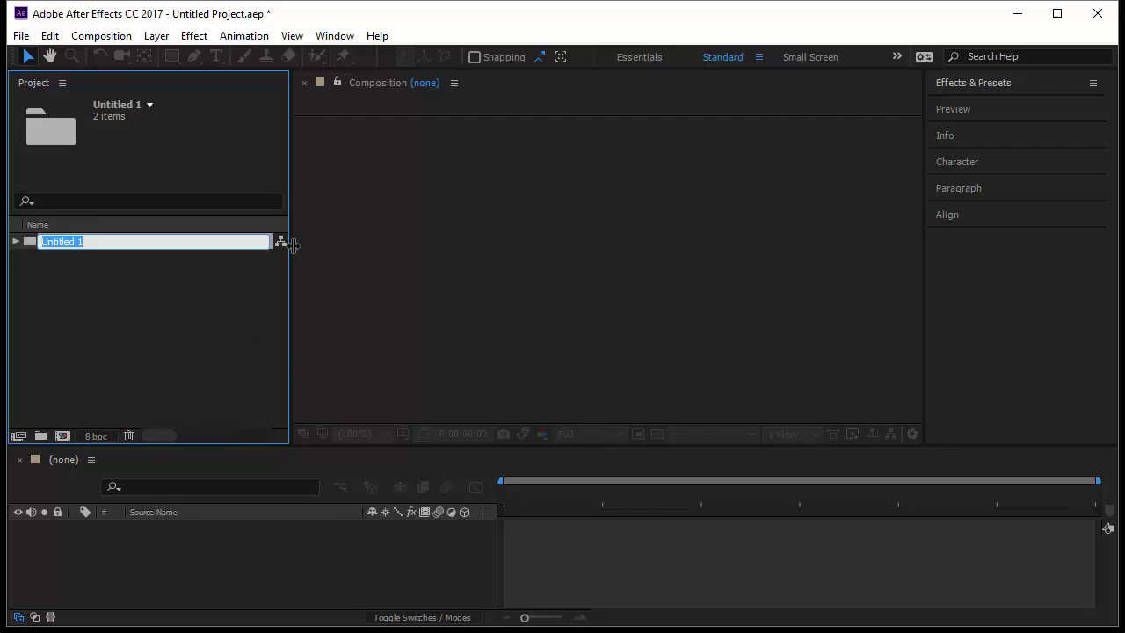
text(Images)
key(Return)
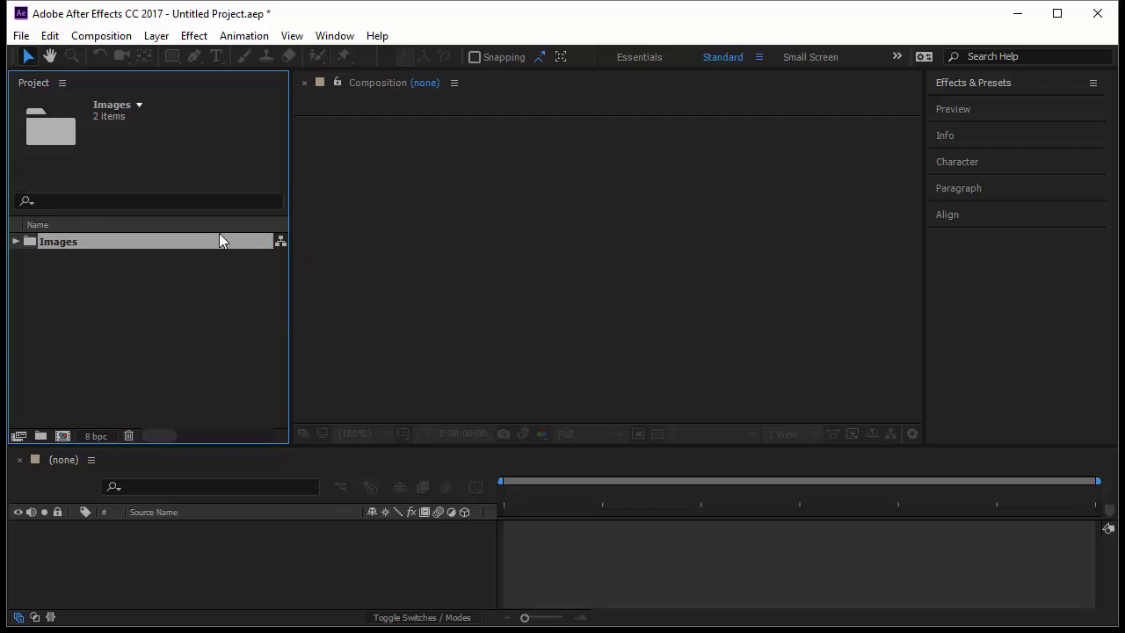
Expand the Images folder and inspect AB-BG-Solid.jpg's size and usage
double_click(38, 247)
click(75, 341)
click(113, 264)
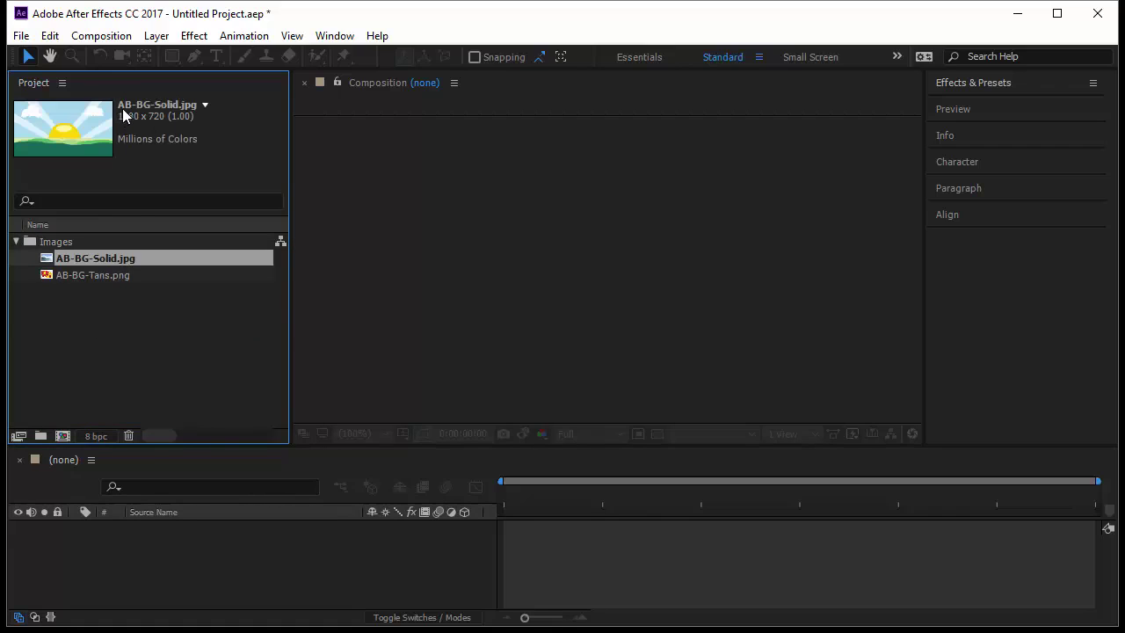
click(205, 105)
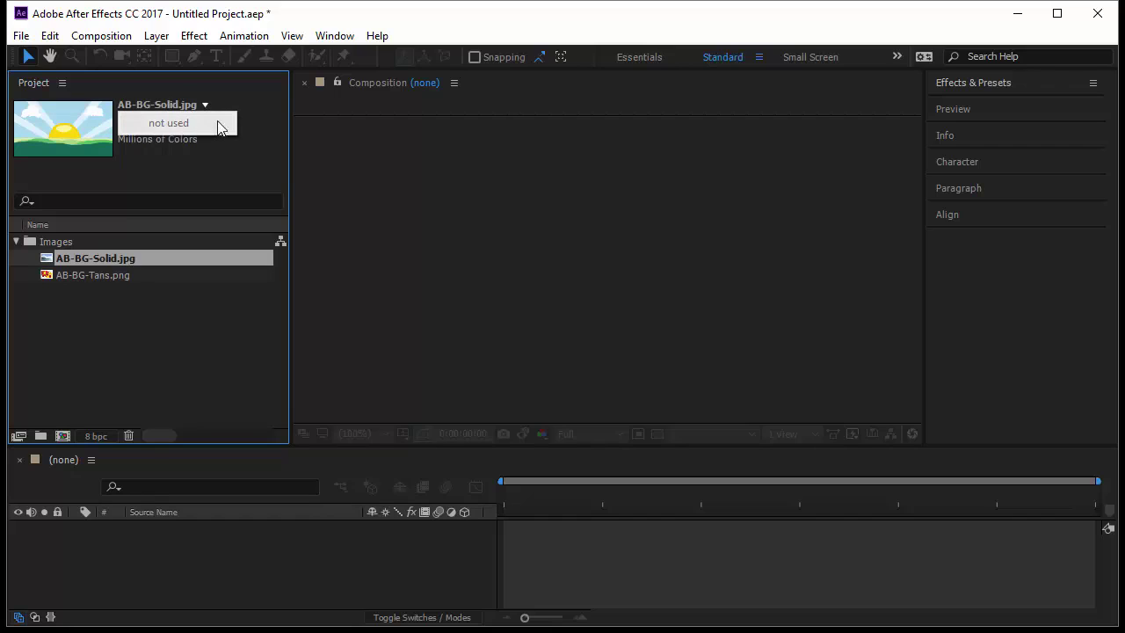
click(220, 165)
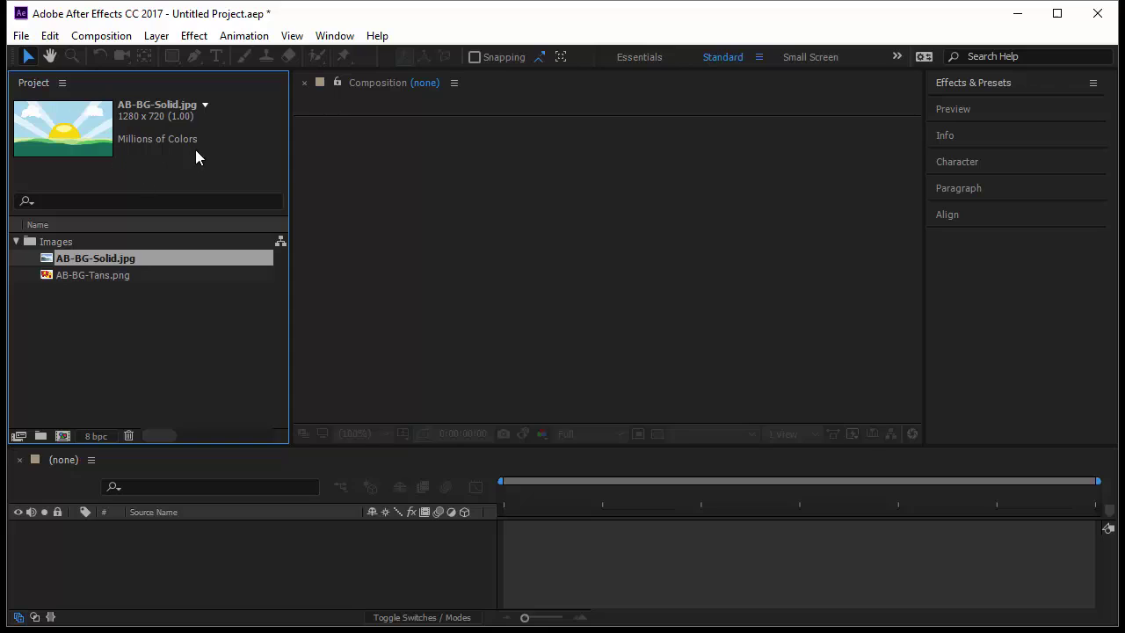
Inspect AB-BG-Tans.png's size and usage, then select AB-BG-Solid.jpg
click(123, 275)
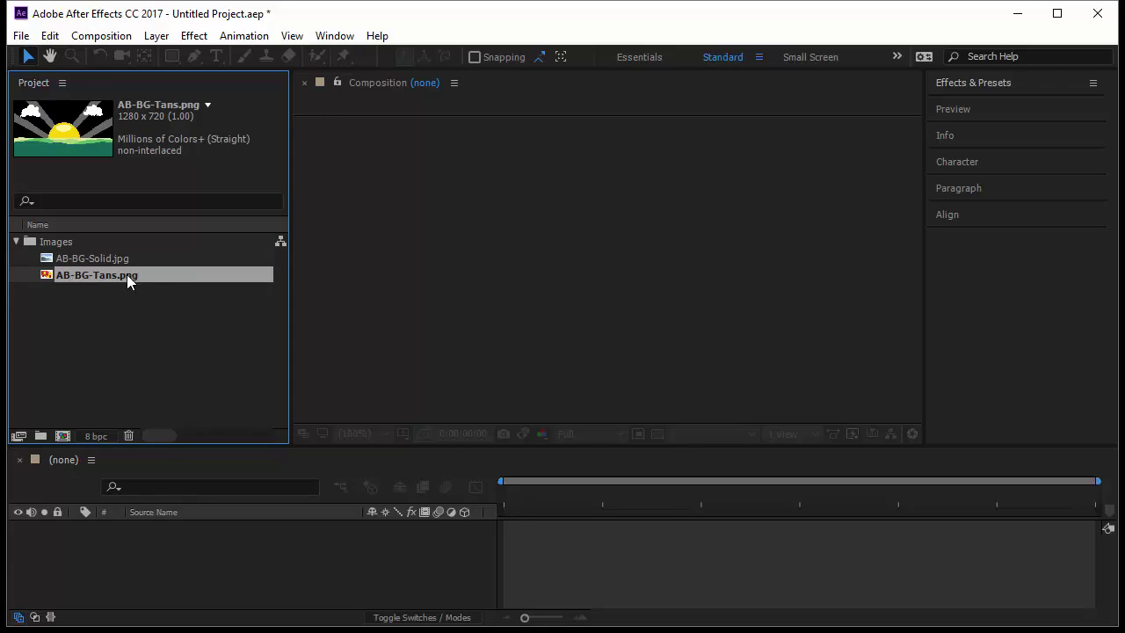
click(210, 104)
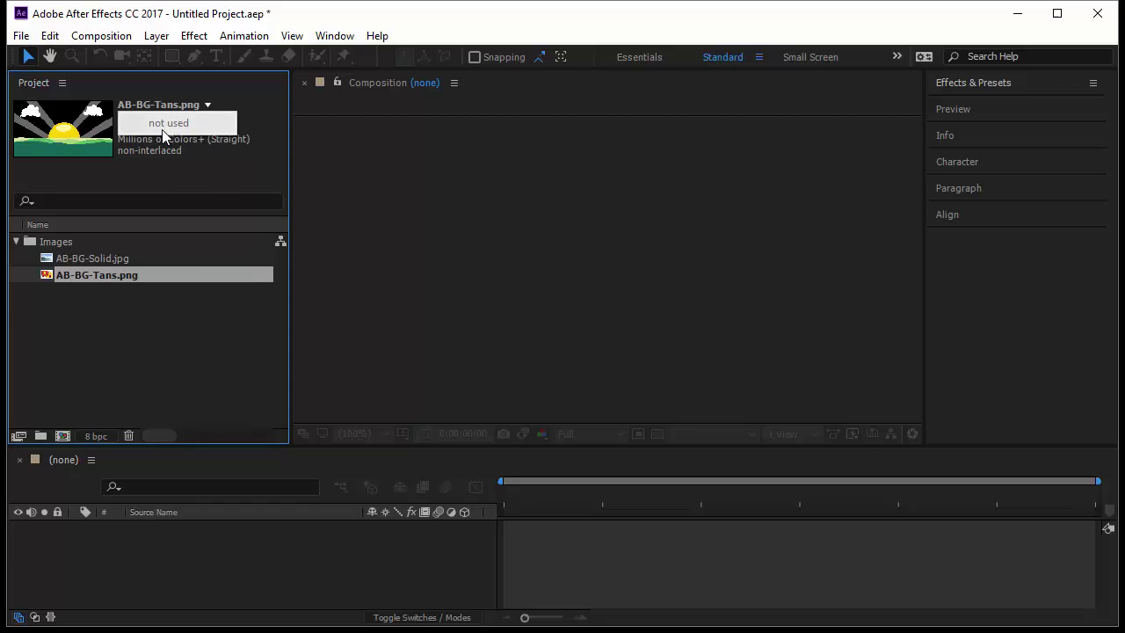
click(176, 175)
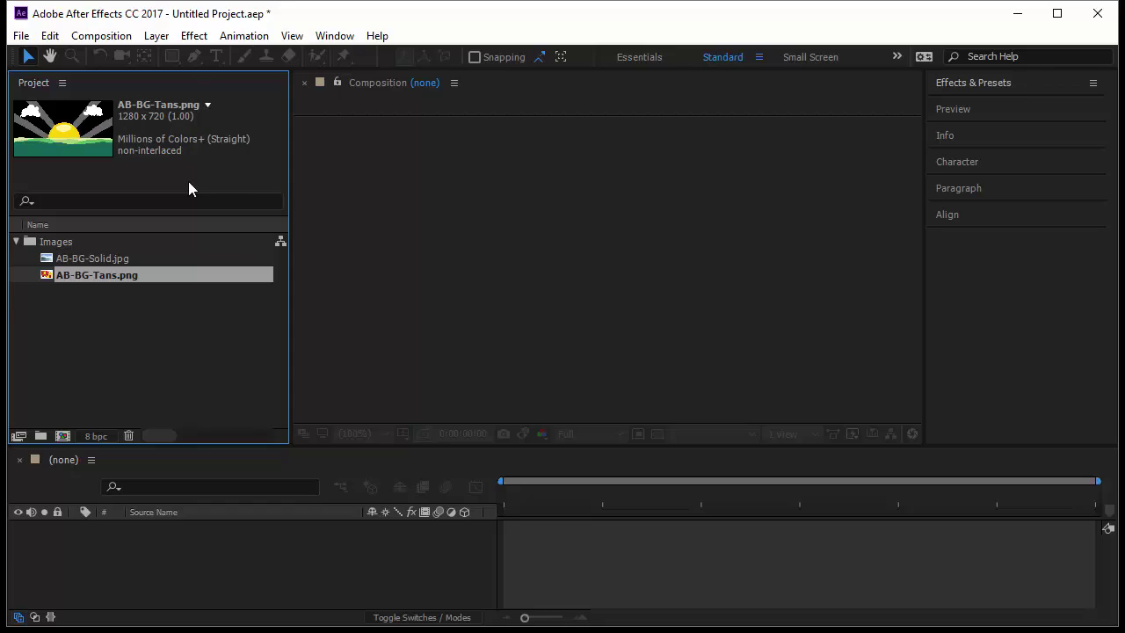
click(146, 314)
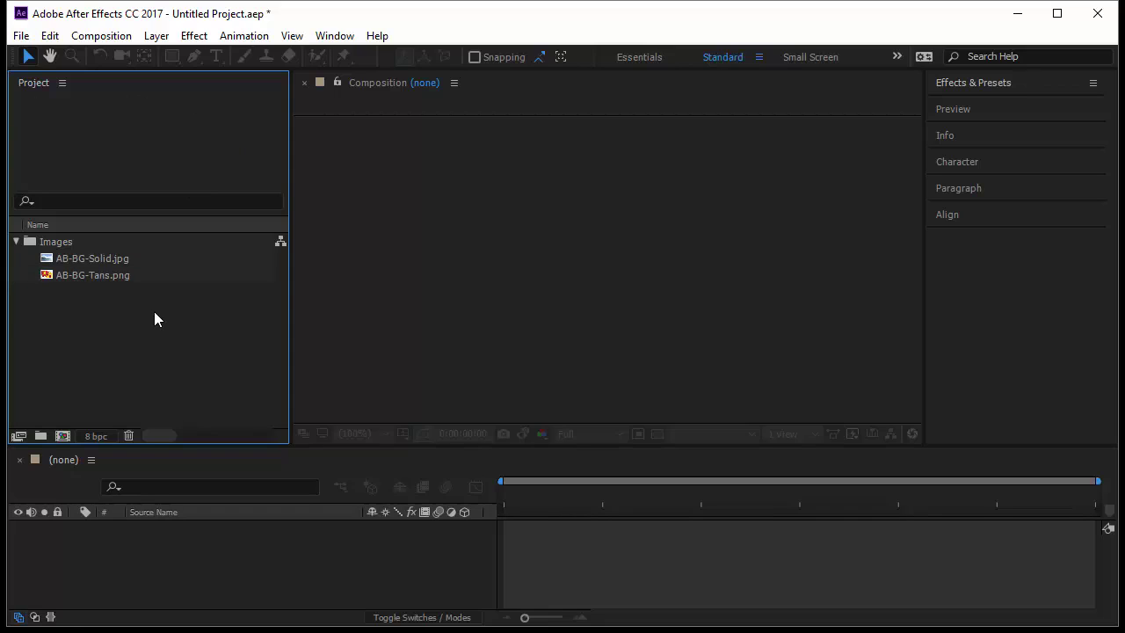
click(148, 258)
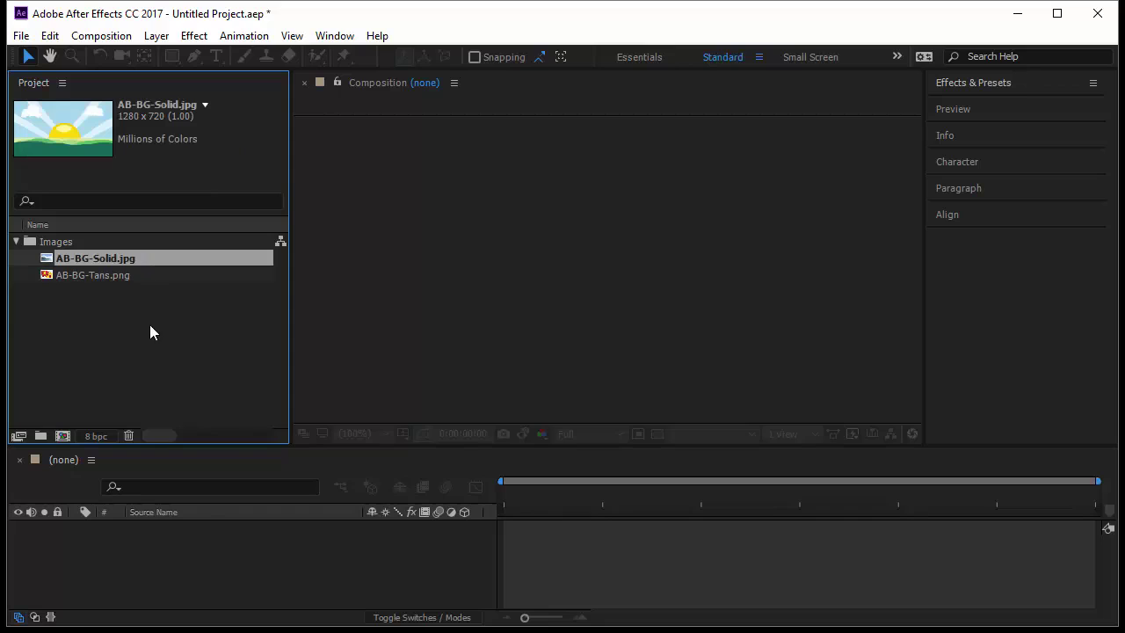
Make an AB-BG-Solid composition from the image and verify its 25 fps, 30-second settings
drag(140, 254, 173, 550)
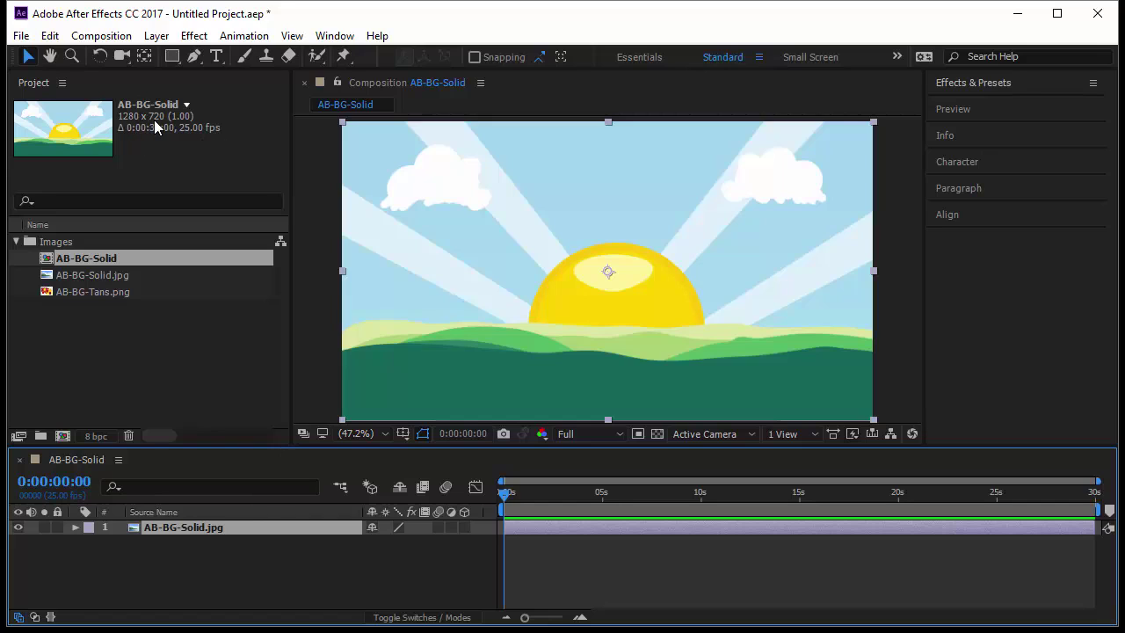
right_click(94, 458)
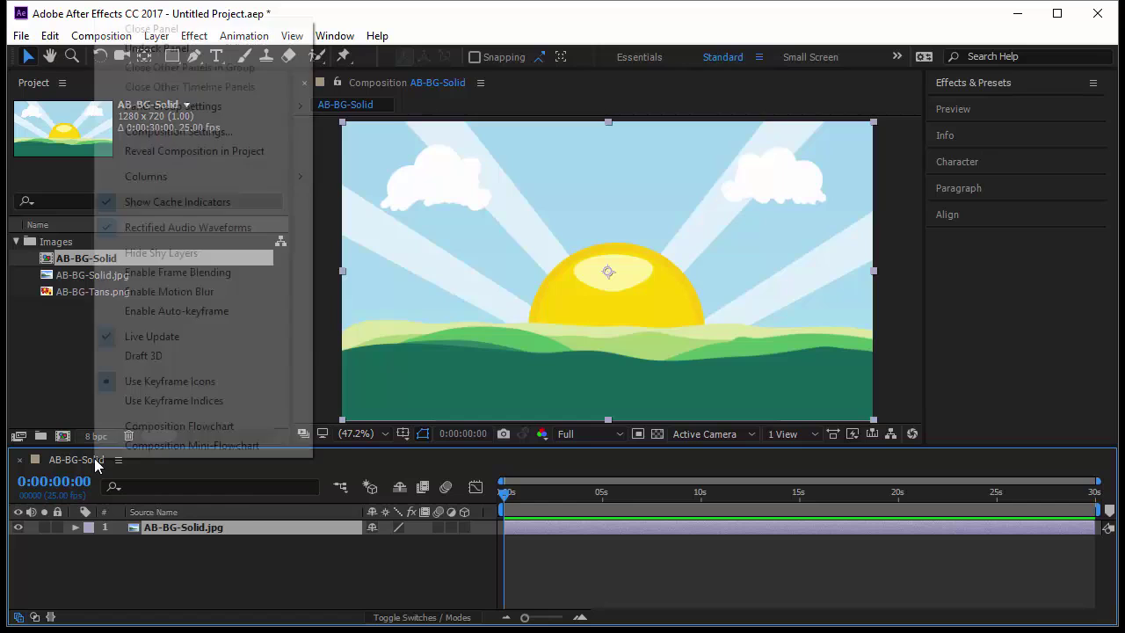
click(222, 134)
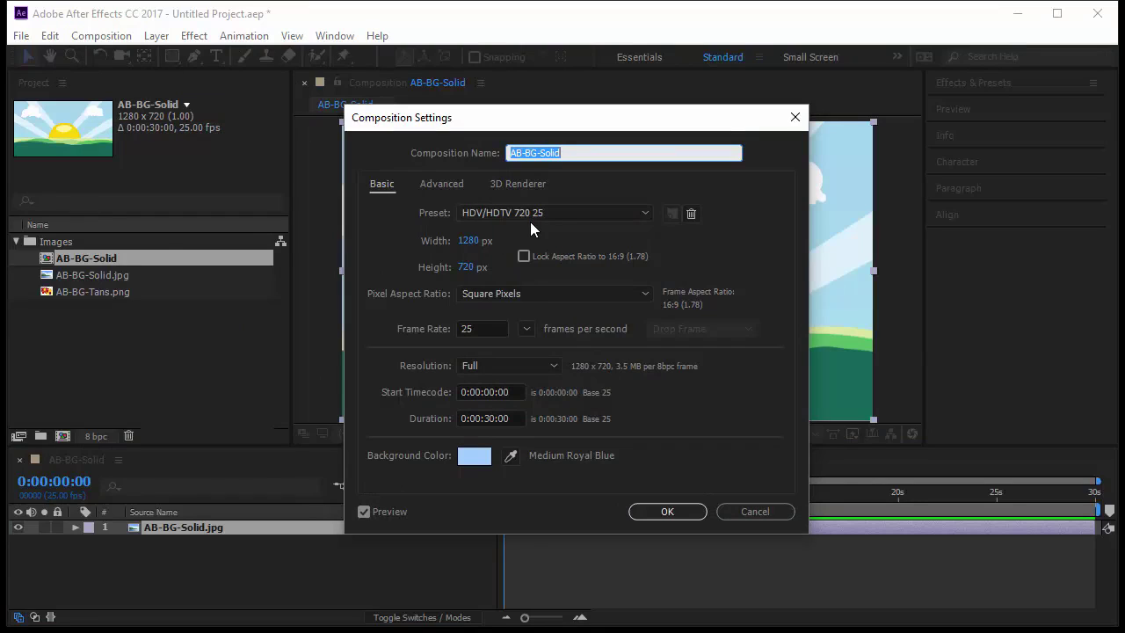
click(485, 330)
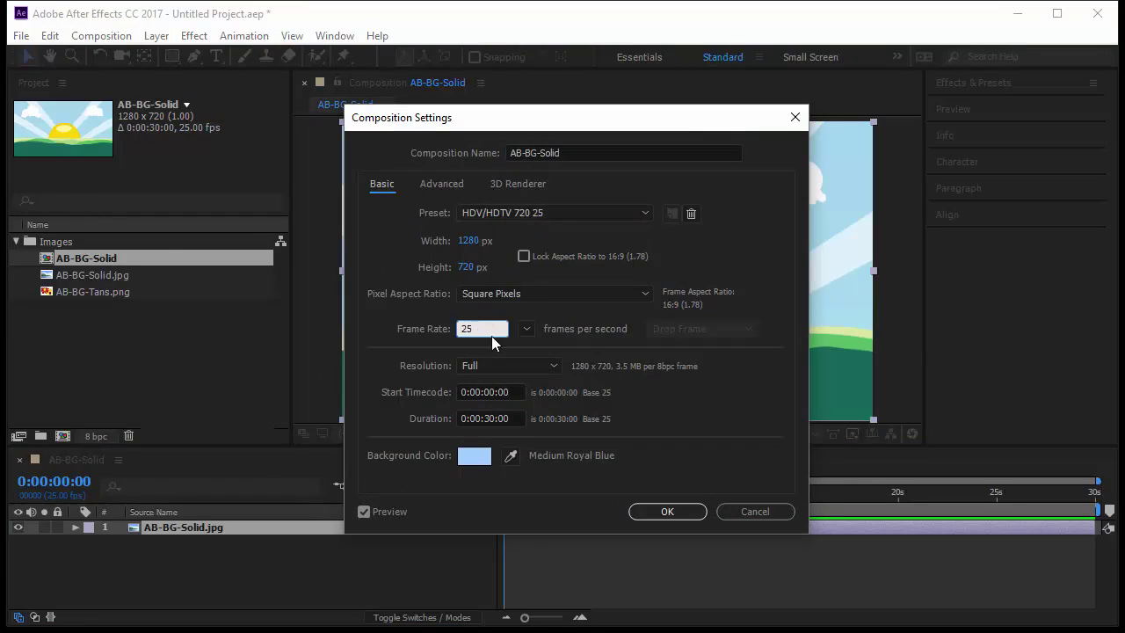
click(489, 392)
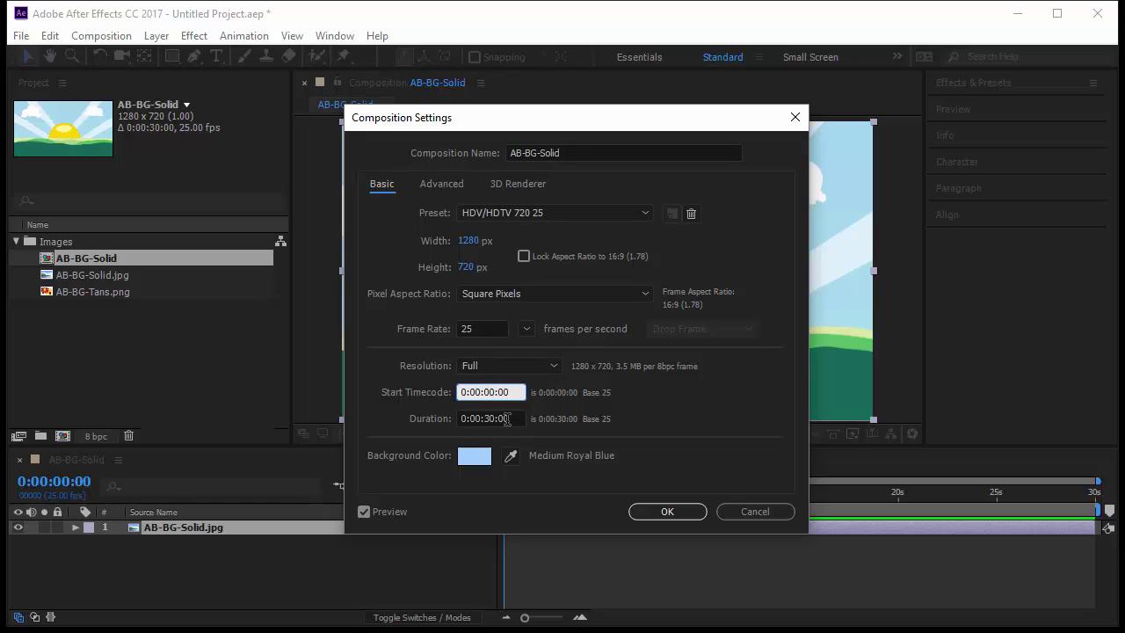
click(507, 419)
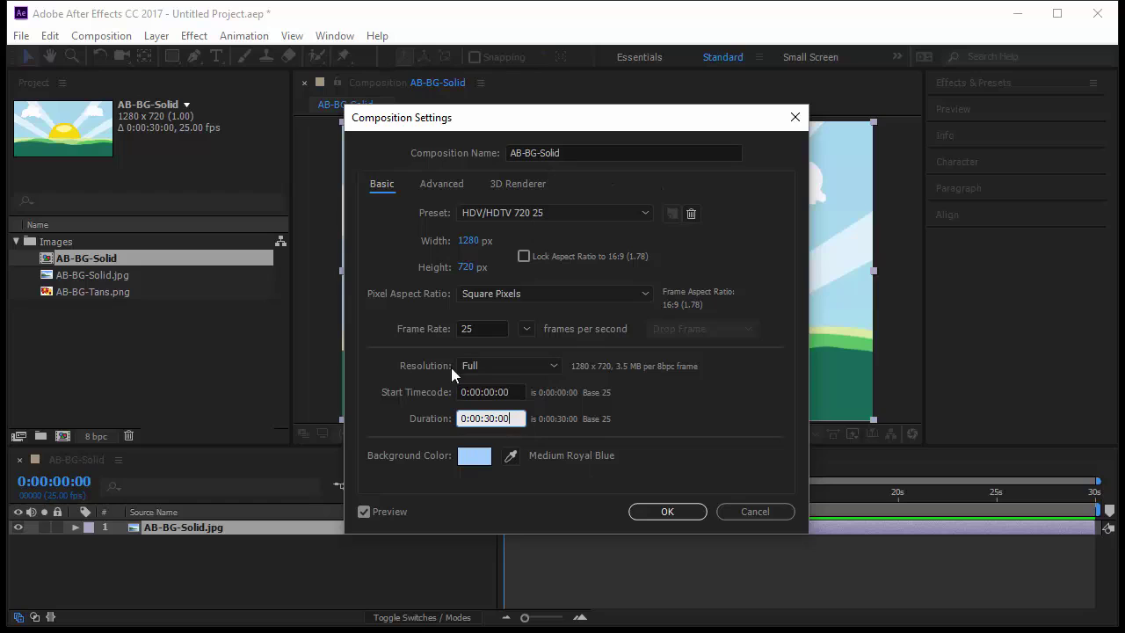
click(670, 512)
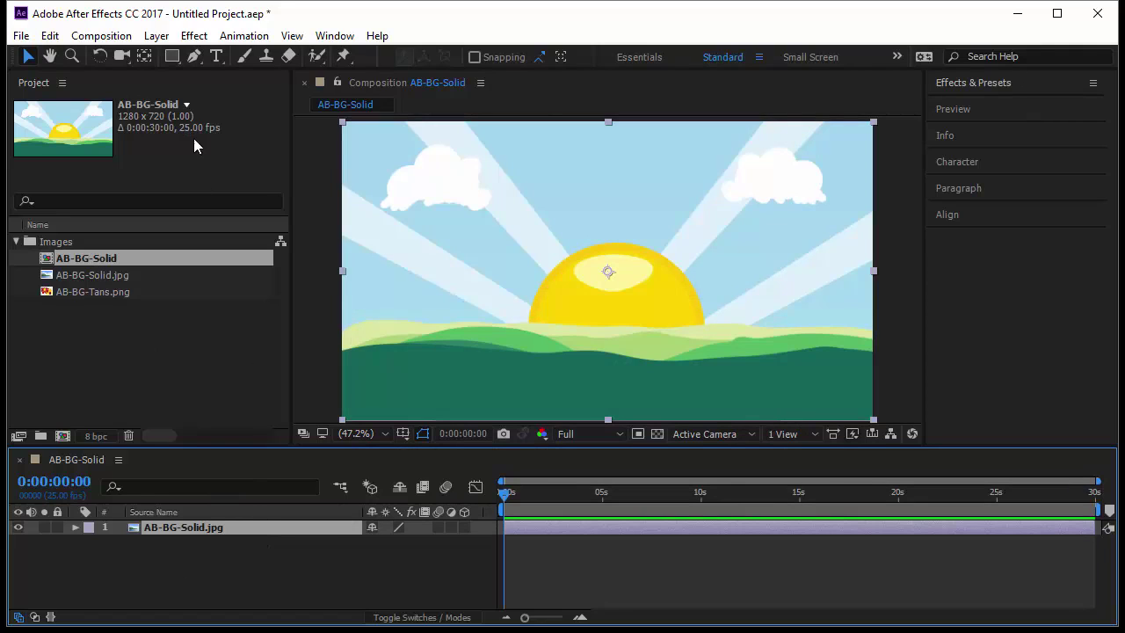
Select the AB-BG-Solid composition in the Project panel and press Delete
click(194, 327)
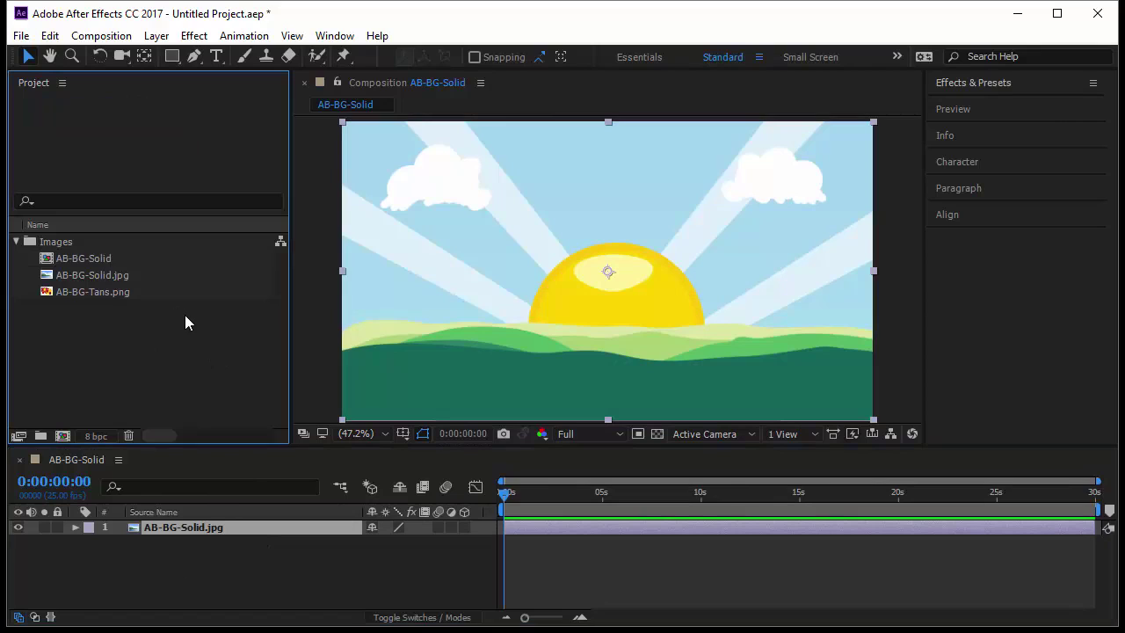
click(92, 258)
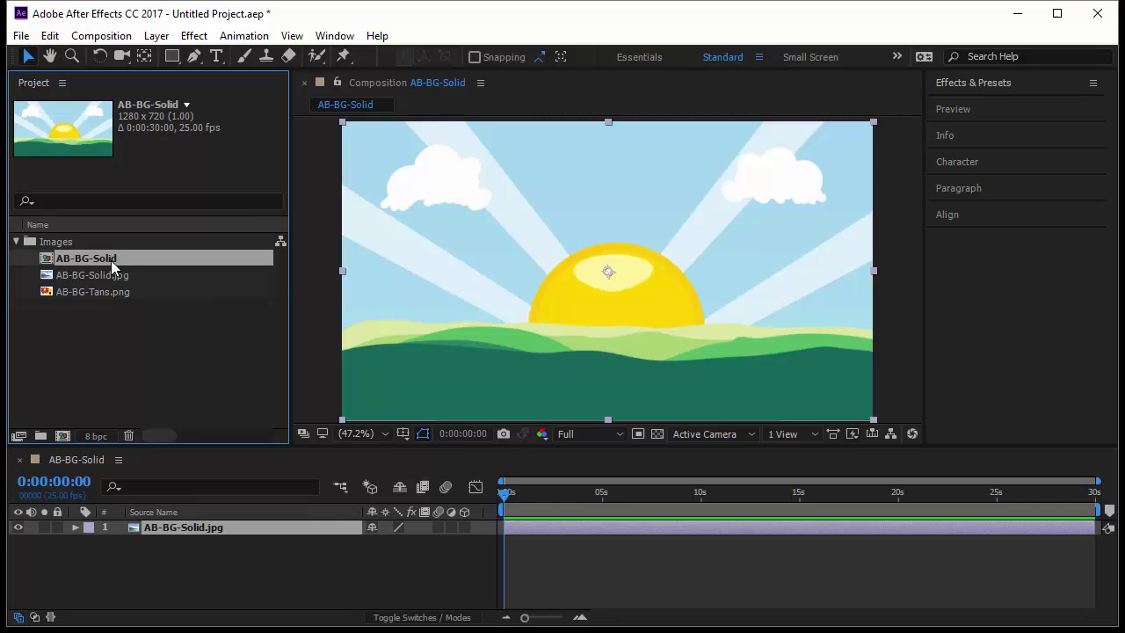
key(Delete)
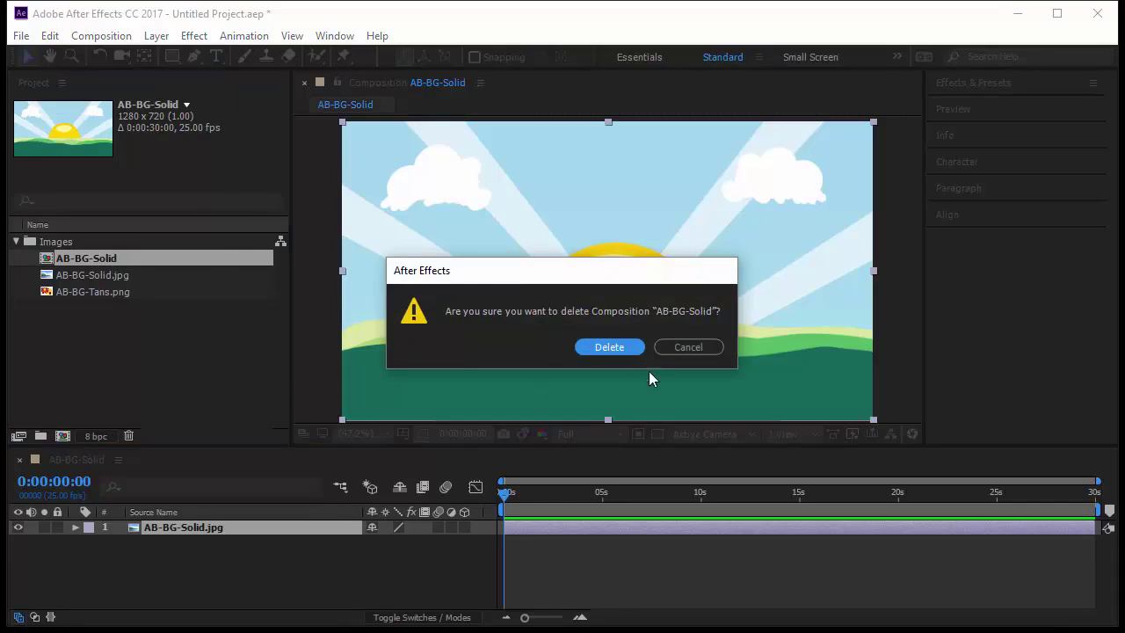
Confirm the deletion and create an AngryBirds composition at 1280×720, 25 fps, 30 seconds
click(609, 346)
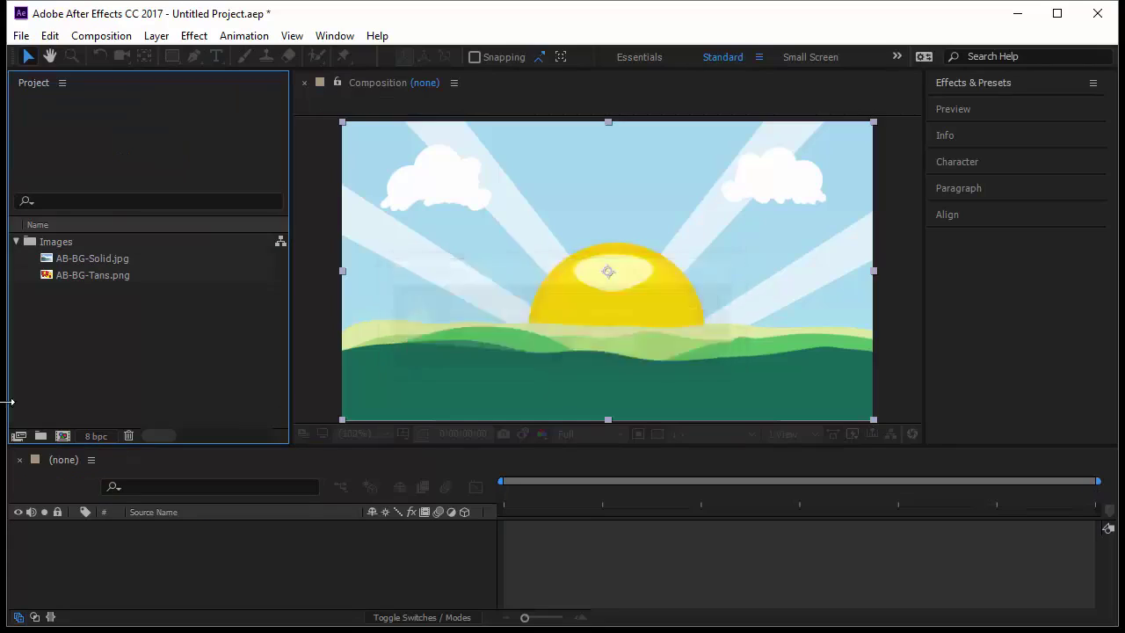
click(63, 436)
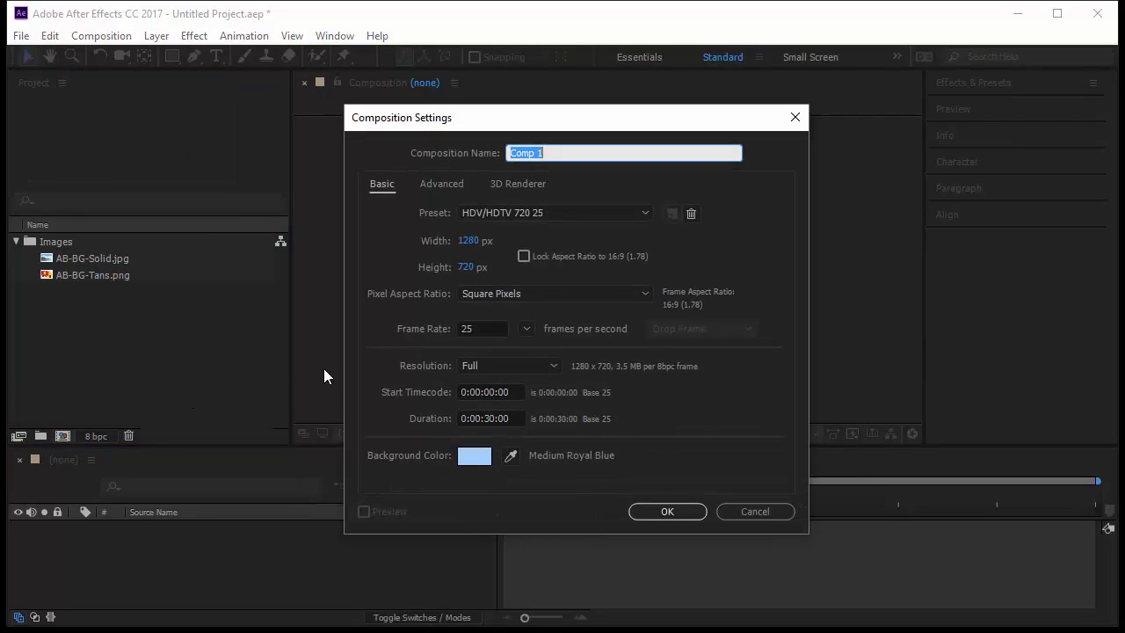
text(AngryBirds)
click(519, 418)
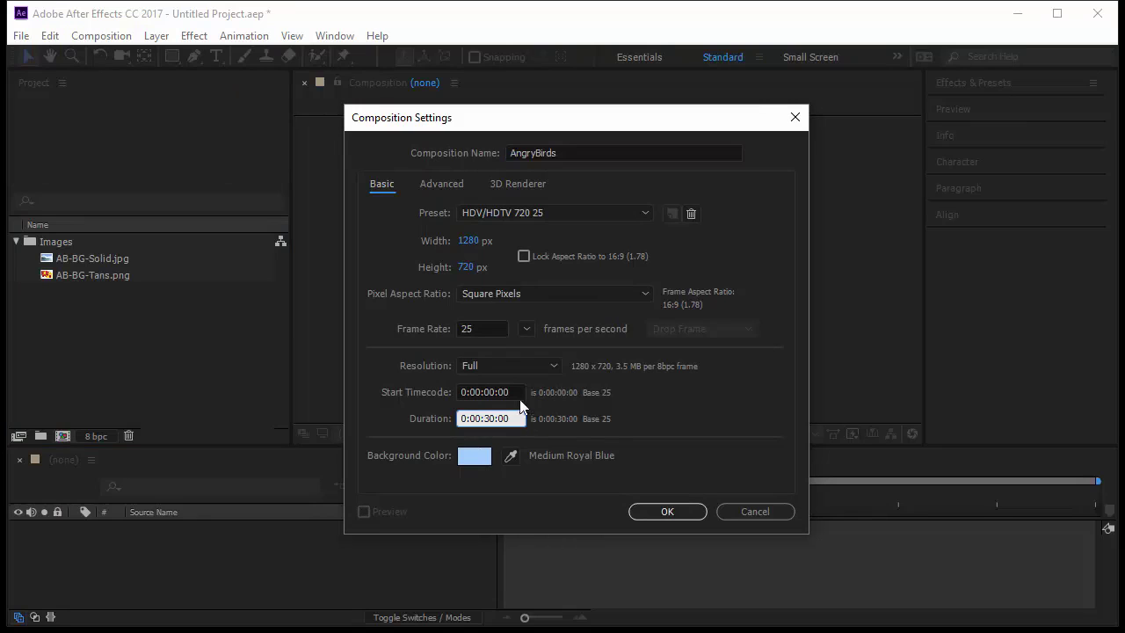
click(691, 515)
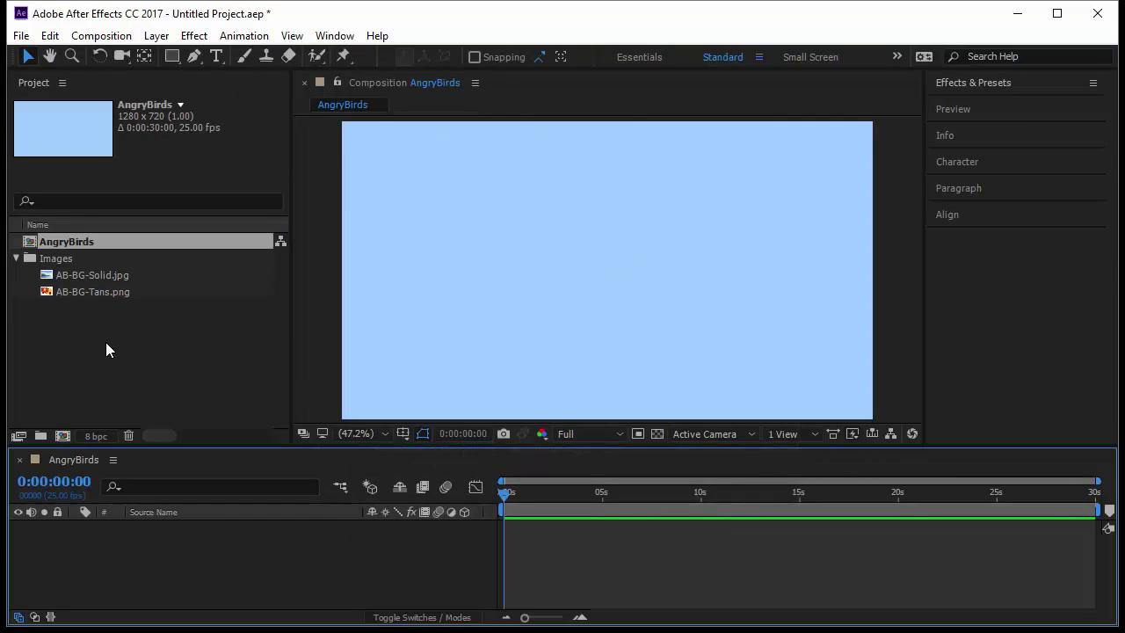
drag(129, 275, 228, 539)
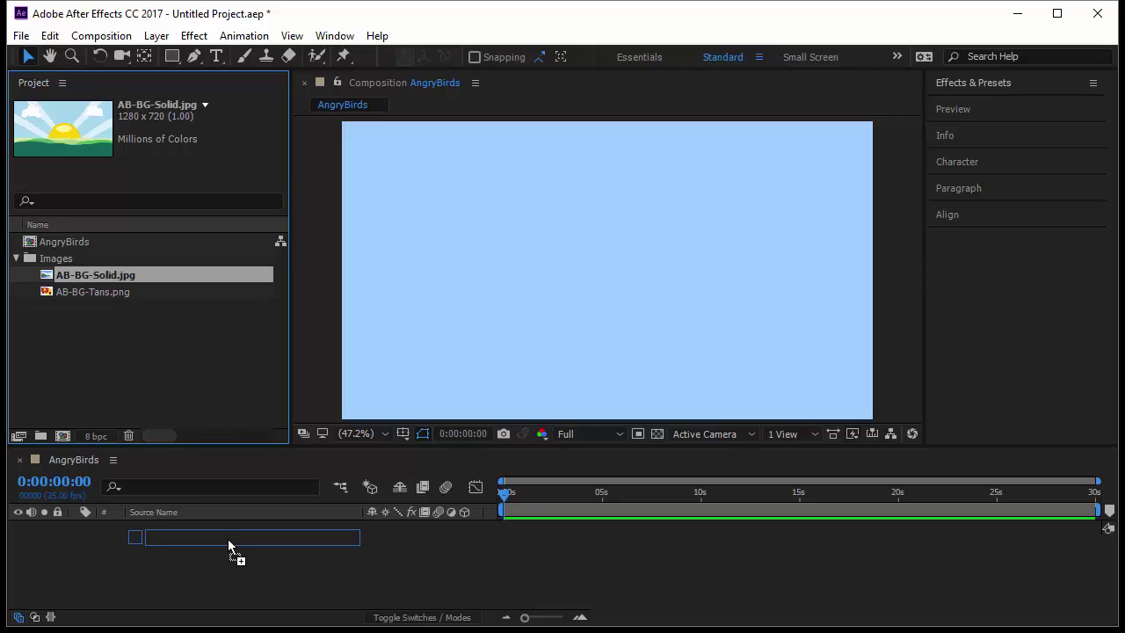
drag(227, 539, 610, 282)
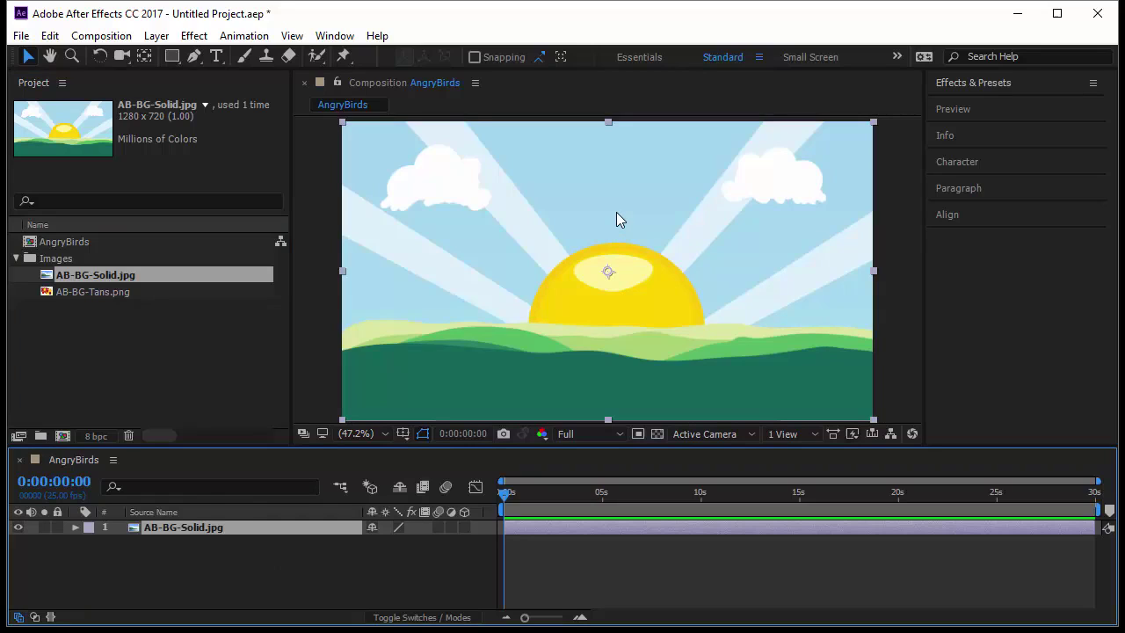
click(259, 523)
key(Delete)
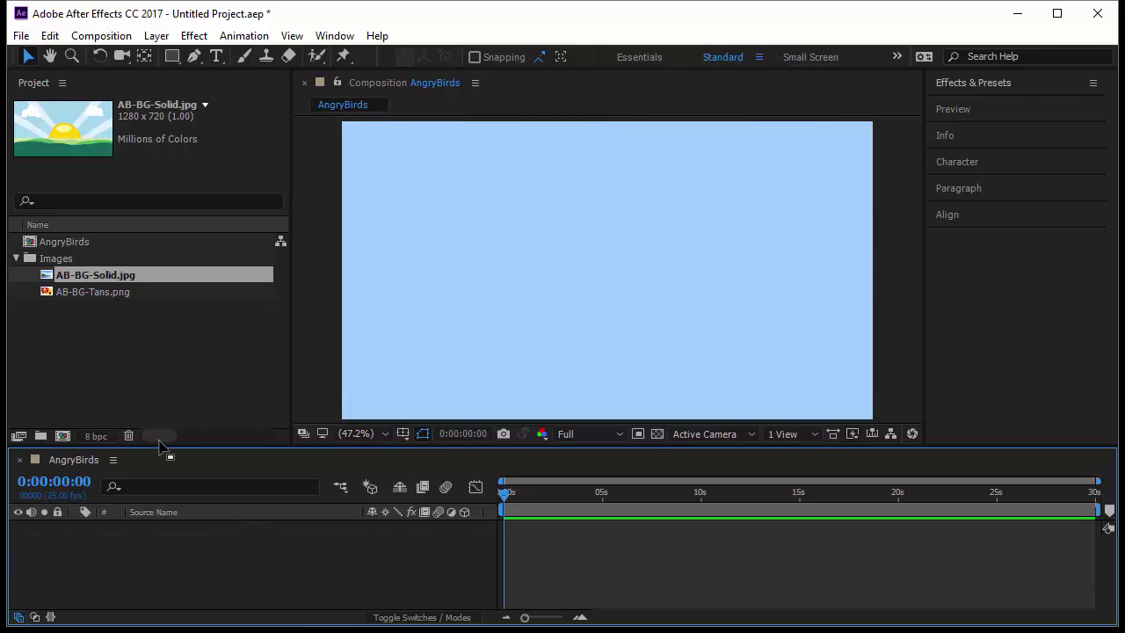
Drag AB-BG-Tans.png from the Project panel into the AngryBirds timeline
click(140, 291)
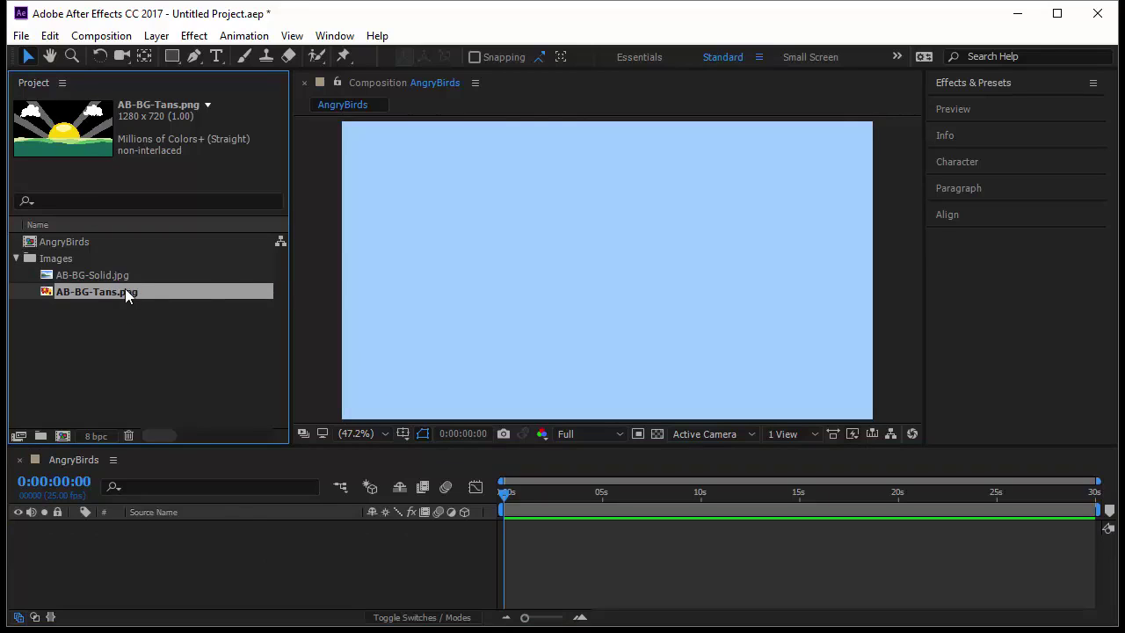
drag(135, 293, 152, 550)
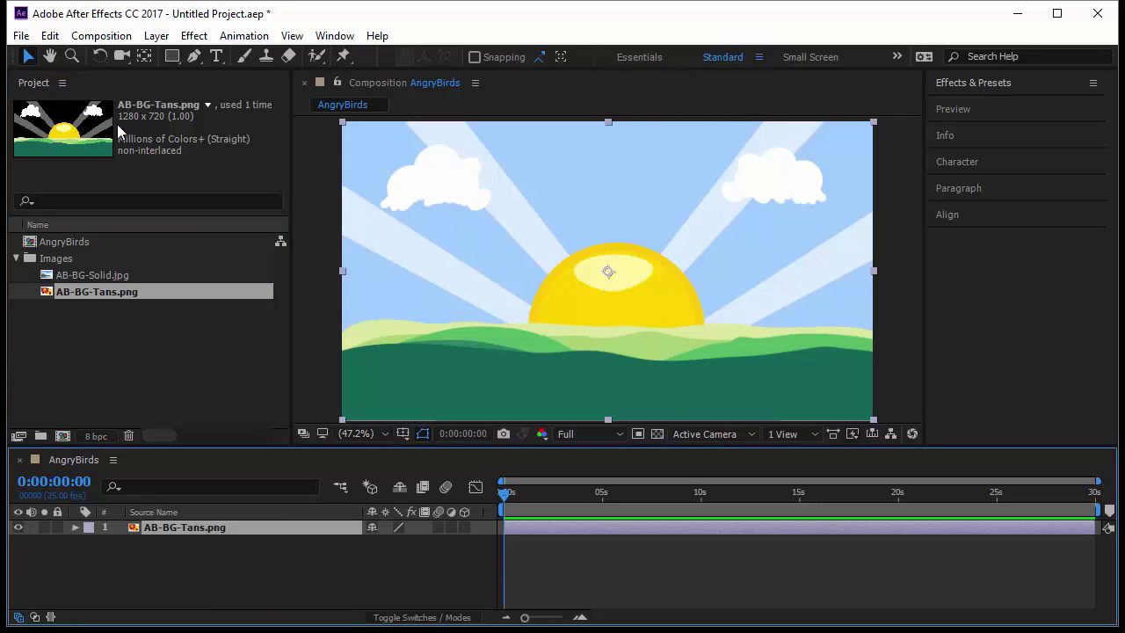
click(657, 439)
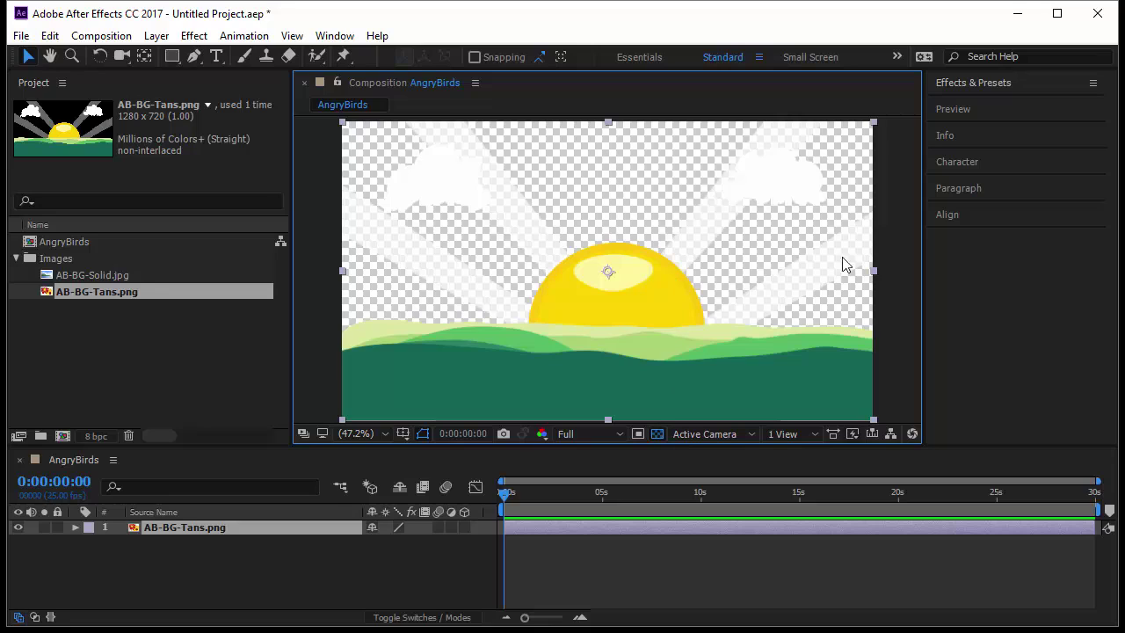
click(657, 432)
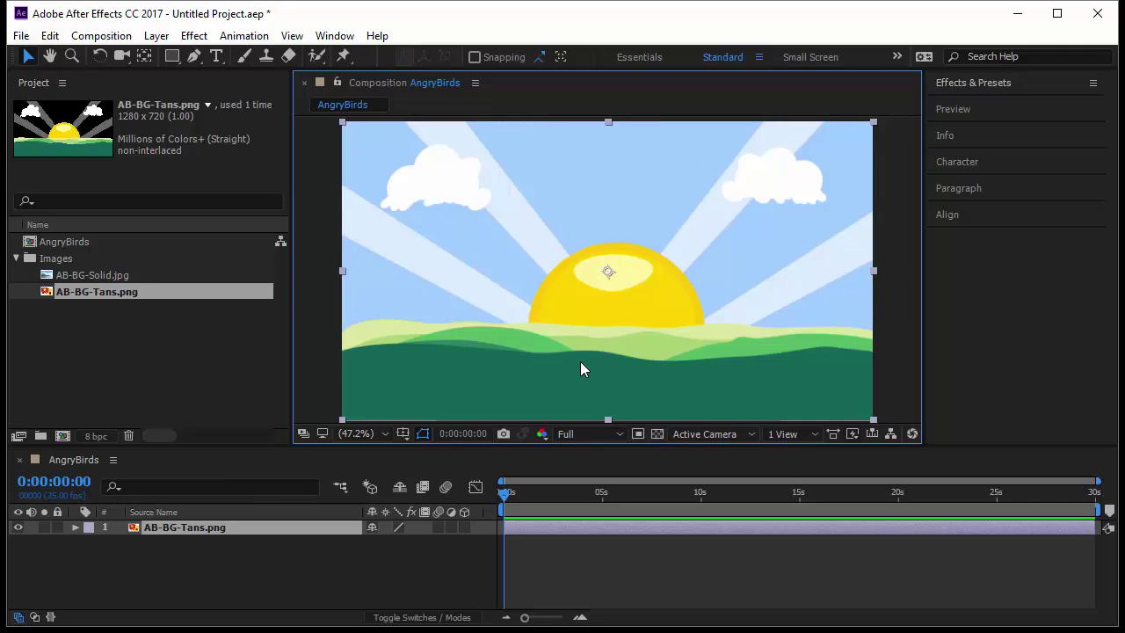
click(542, 435)
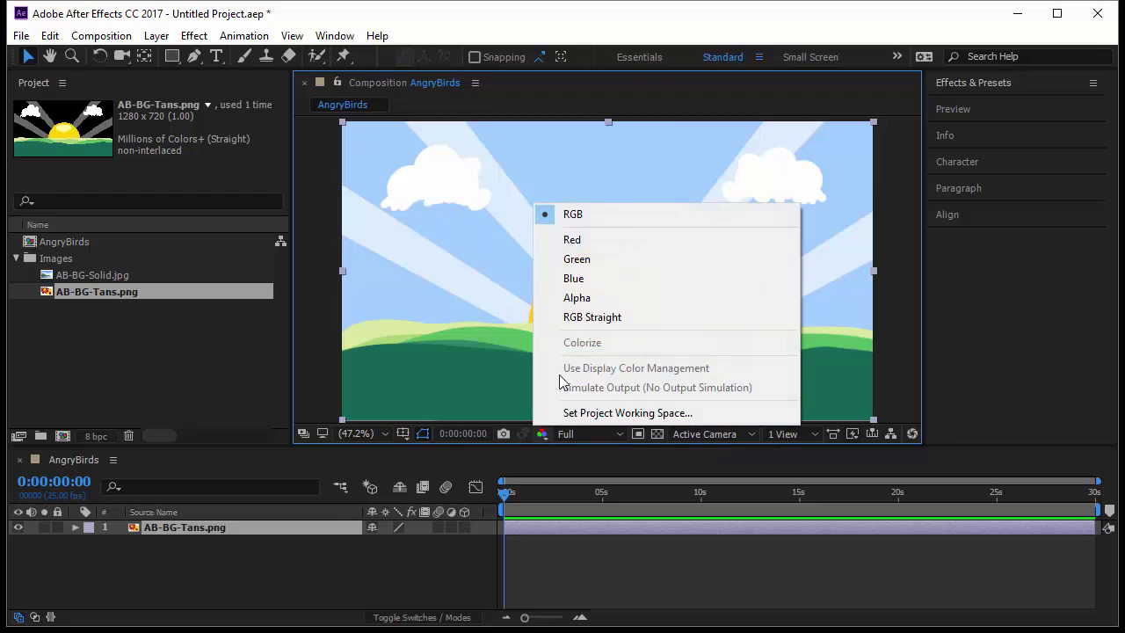
click(593, 299)
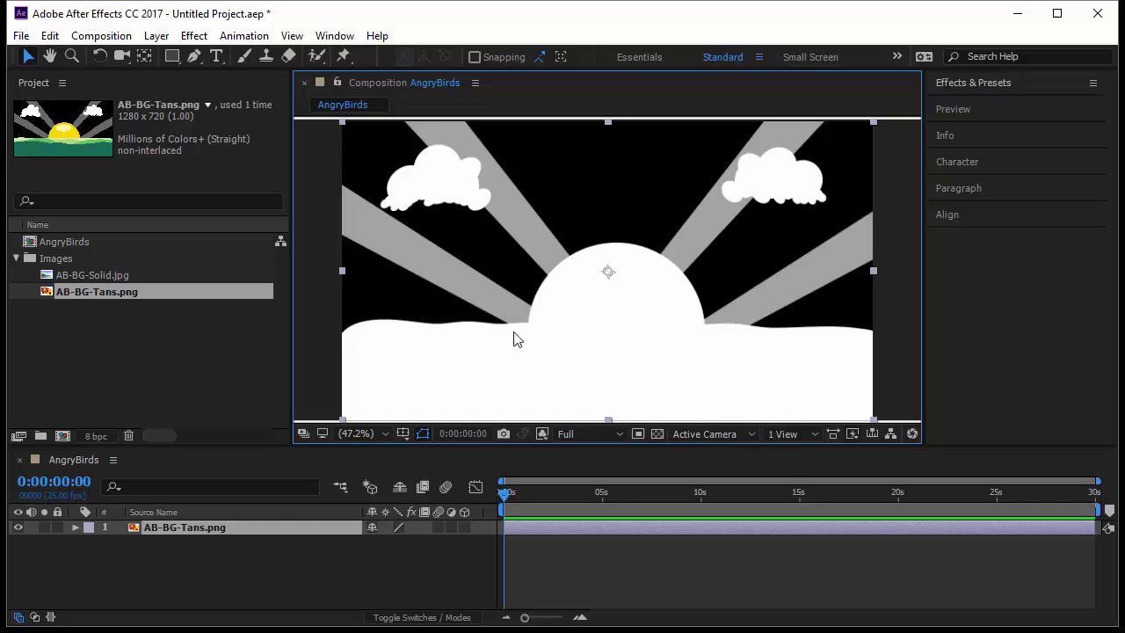
click(541, 433)
click(631, 243)
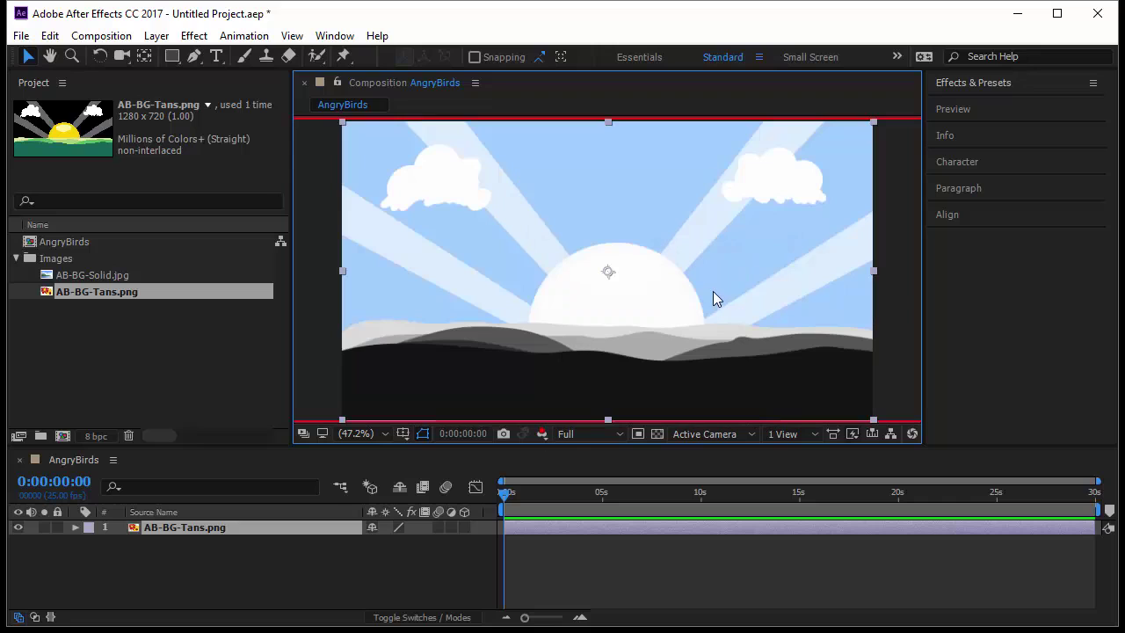
click(543, 433)
Add a full-composition rectangle shape layer and move it beneath AB-BG-Tans.png
click(608, 213)
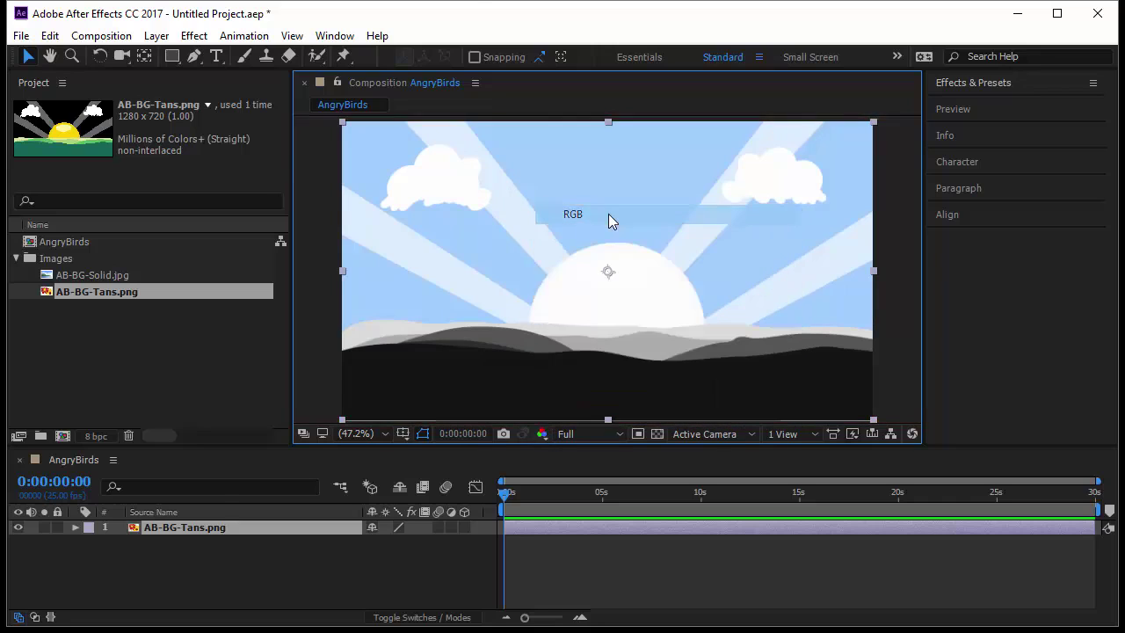
double_click(172, 56)
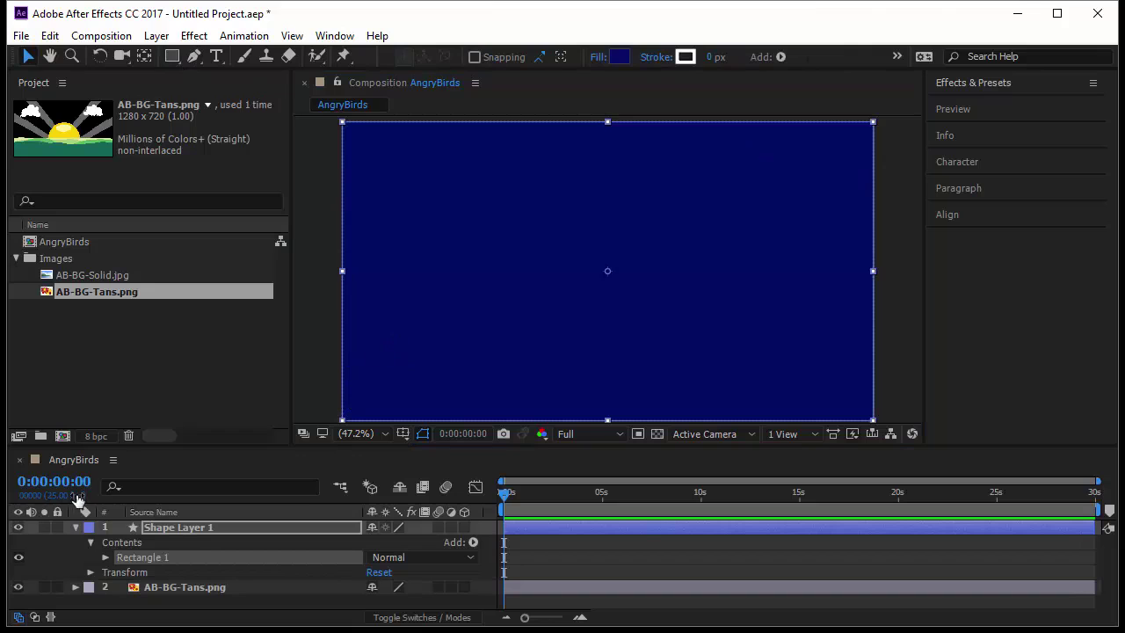
click(77, 527)
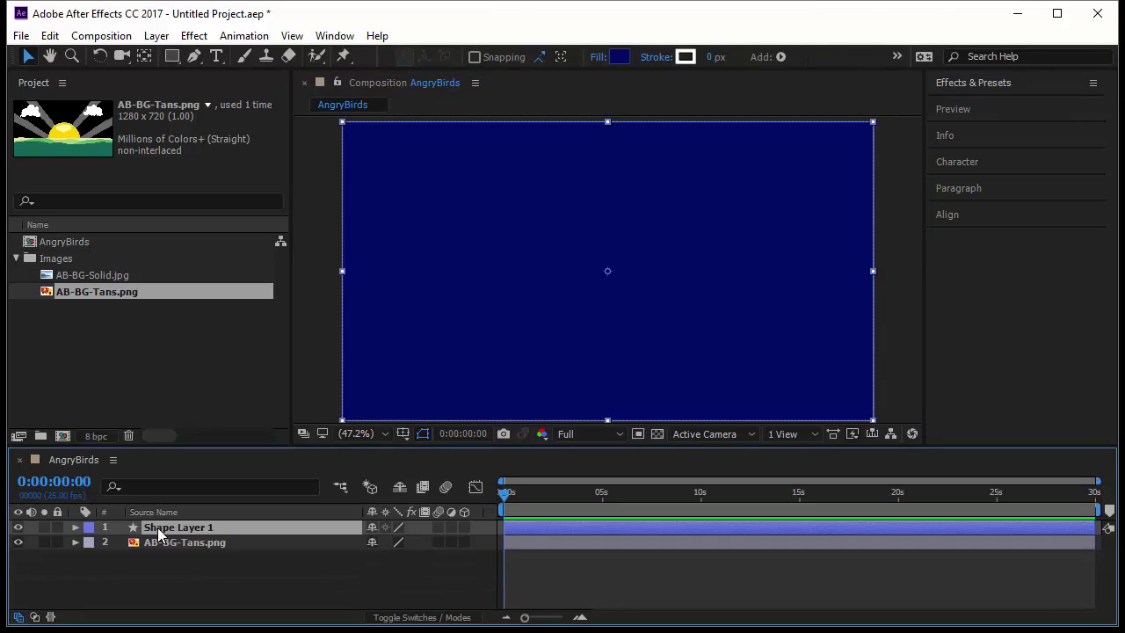
drag(159, 533, 156, 563)
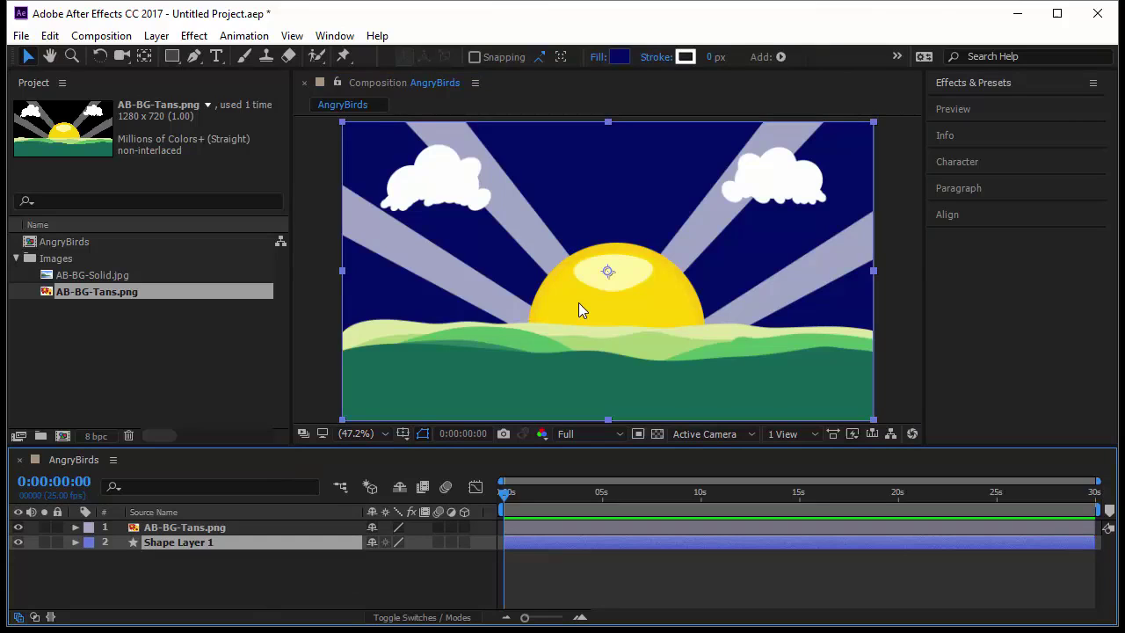
click(527, 433)
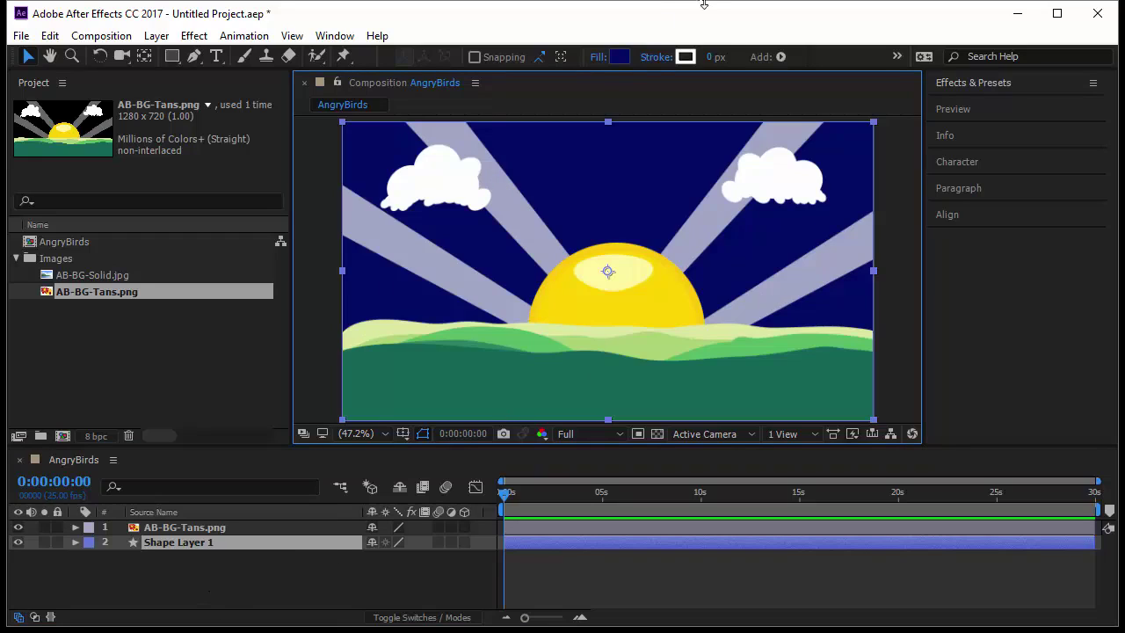
Switch the rectangle fill to a linear gradient and drag its handles into a vertical direction
click(598, 58)
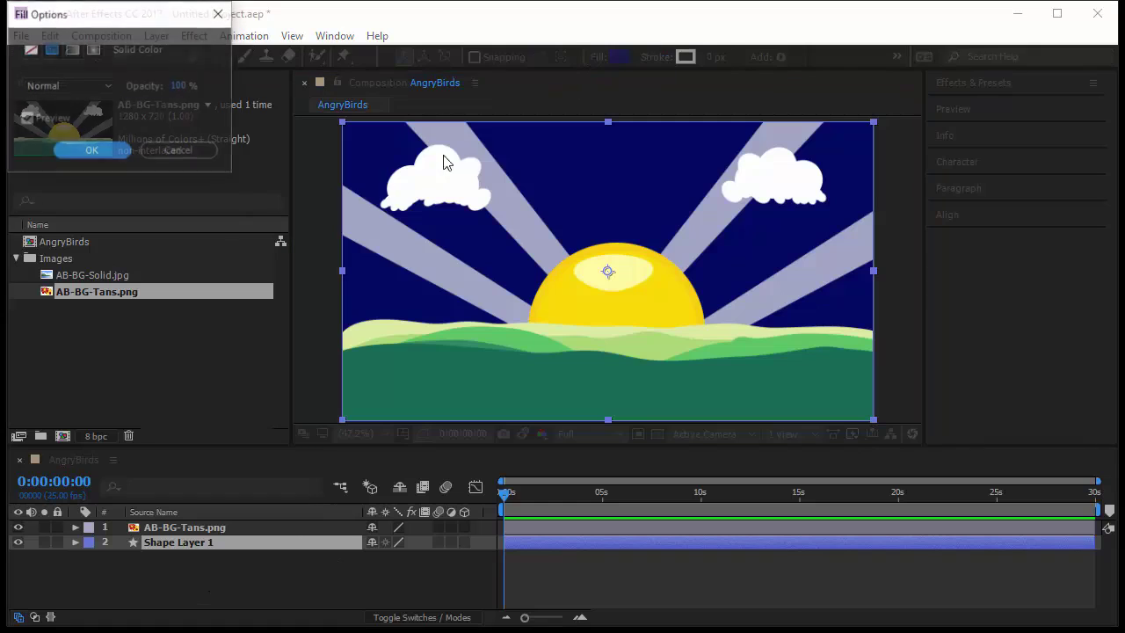
click(74, 51)
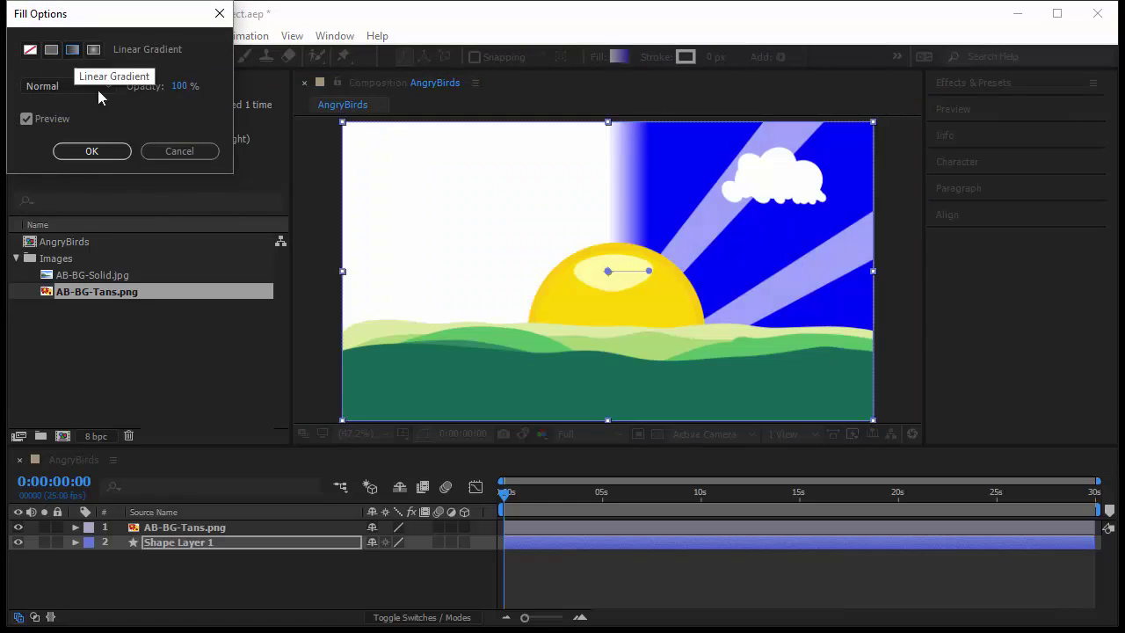
click(99, 152)
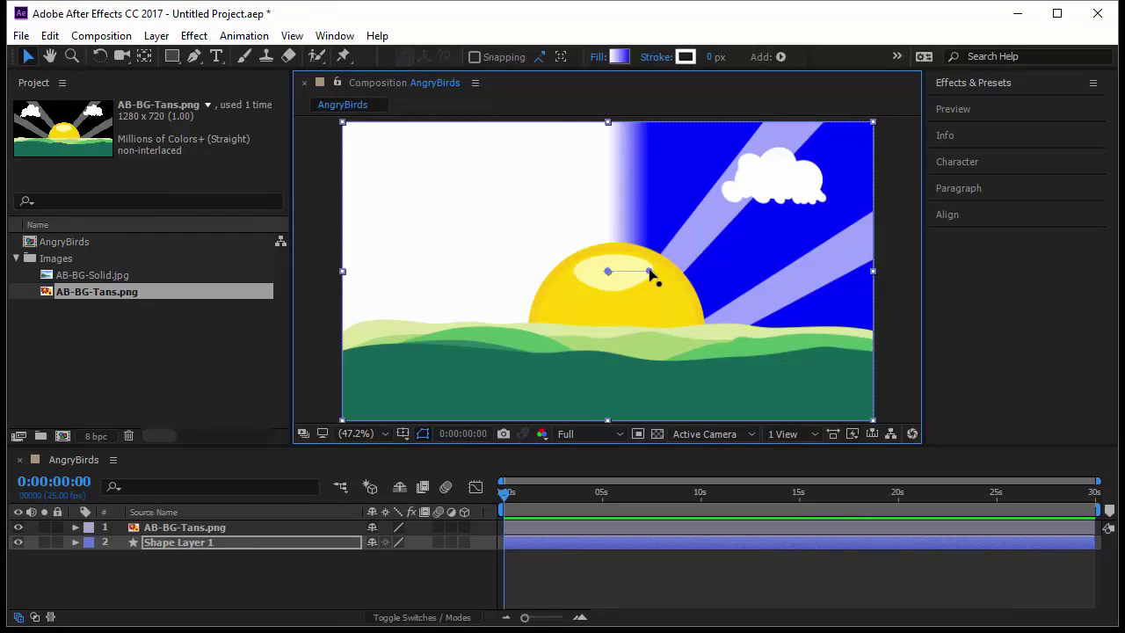
drag(648, 273, 605, 171)
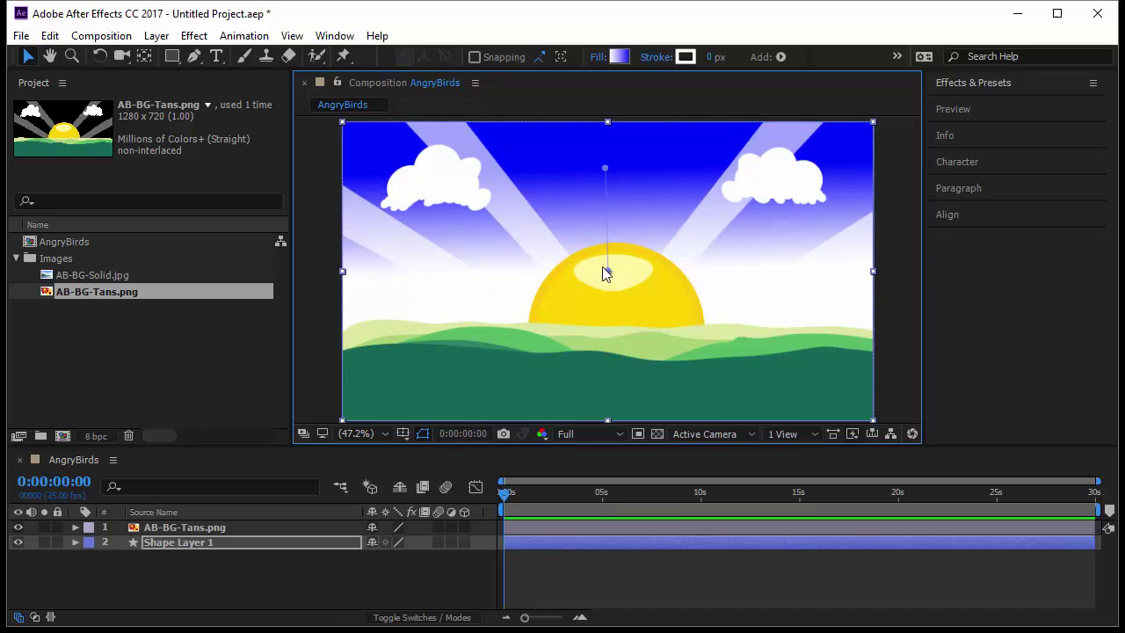
mouse_move(607, 275)
mouse_down()
mouse_move(614, 389)
mouse_move(607, 291)
mouse_up()
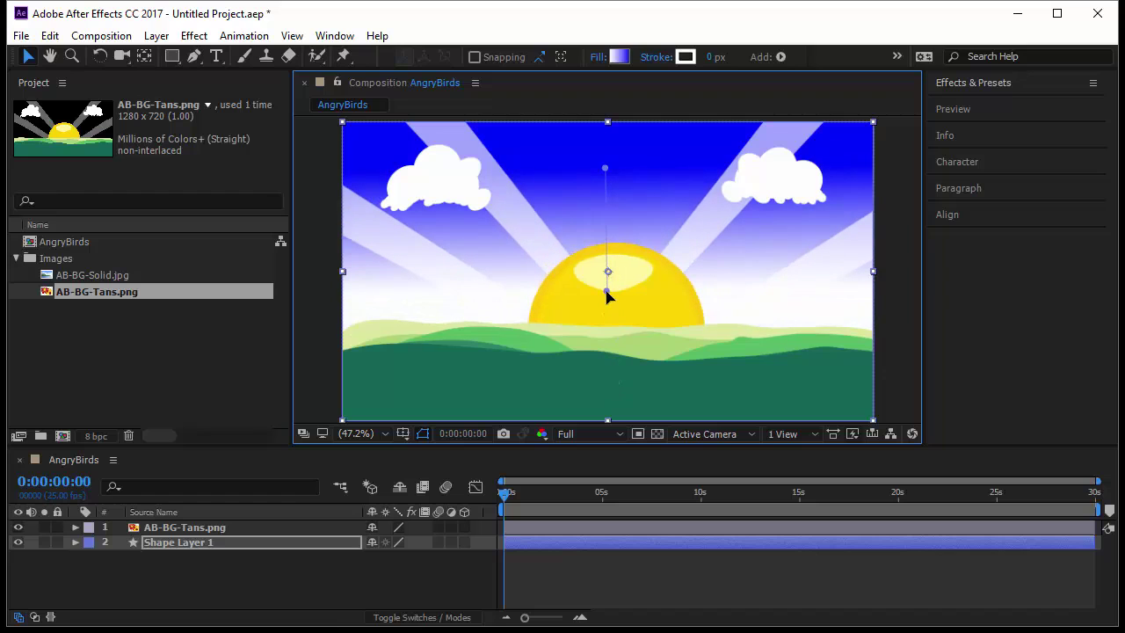
Accept the blue-to-white gradient colours, stretch it toward the hills, and select both layers
click(618, 57)
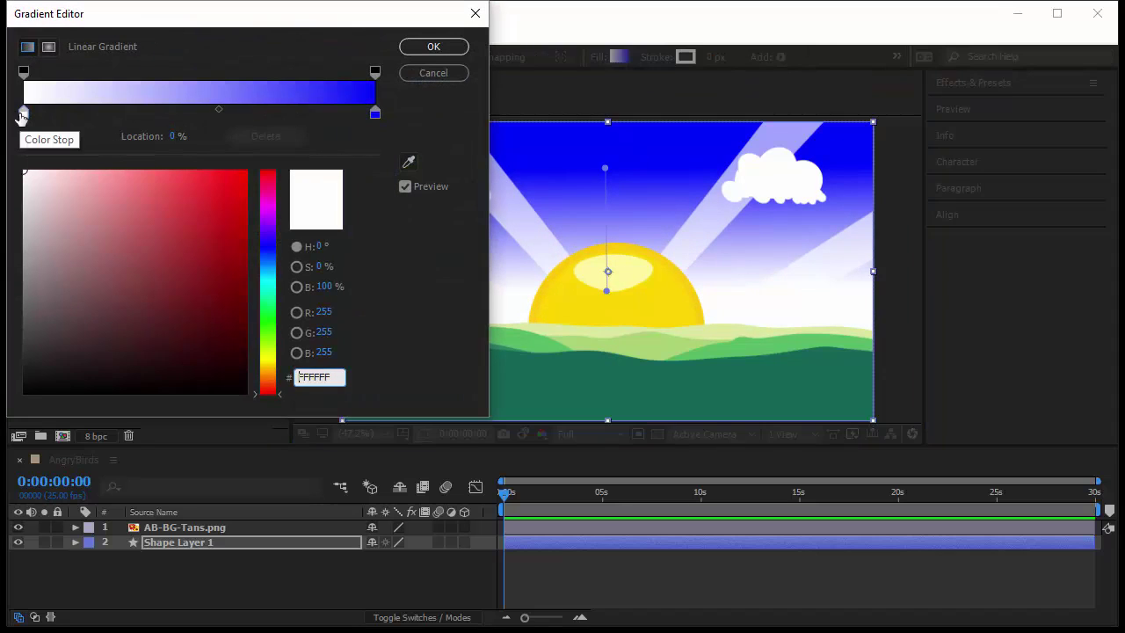
click(458, 47)
drag(607, 293, 610, 332)
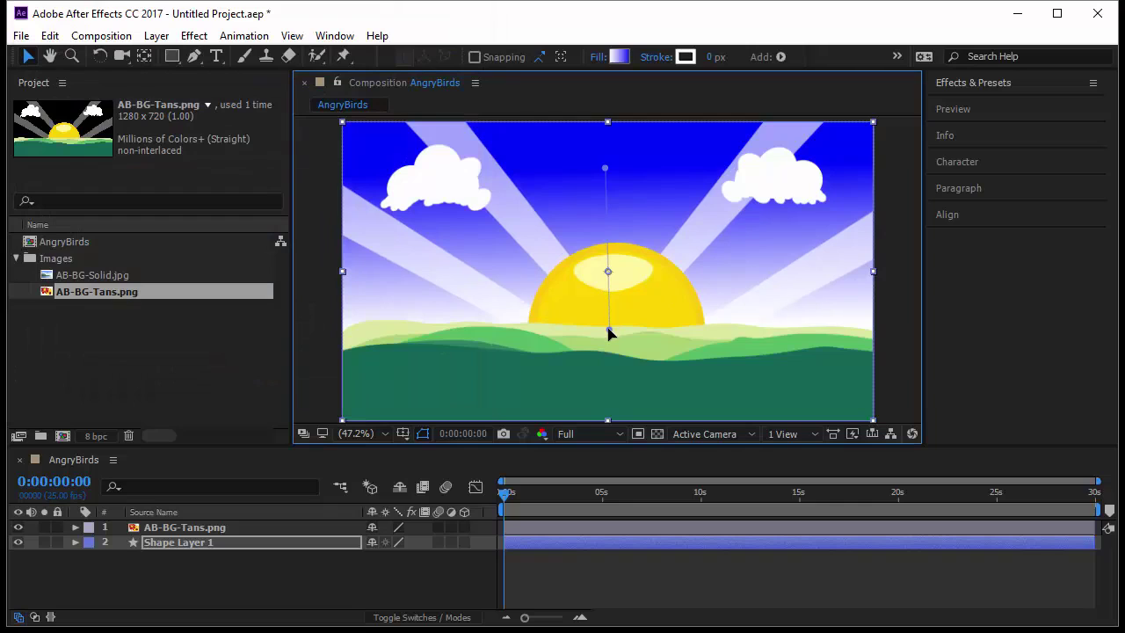
click(883, 178)
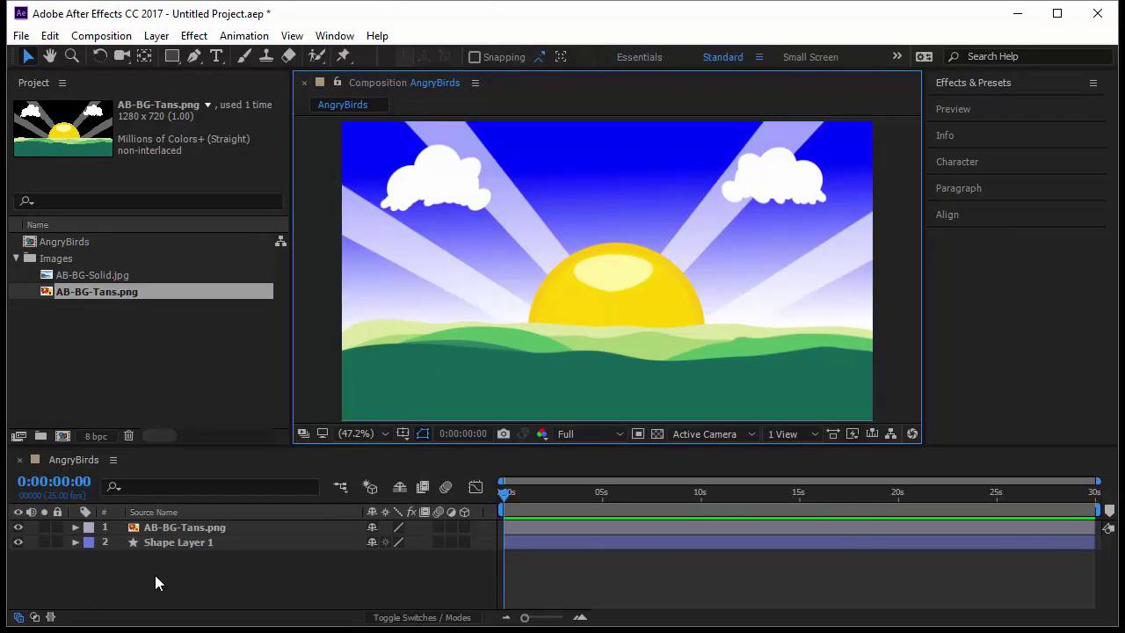
drag(158, 571, 177, 526)
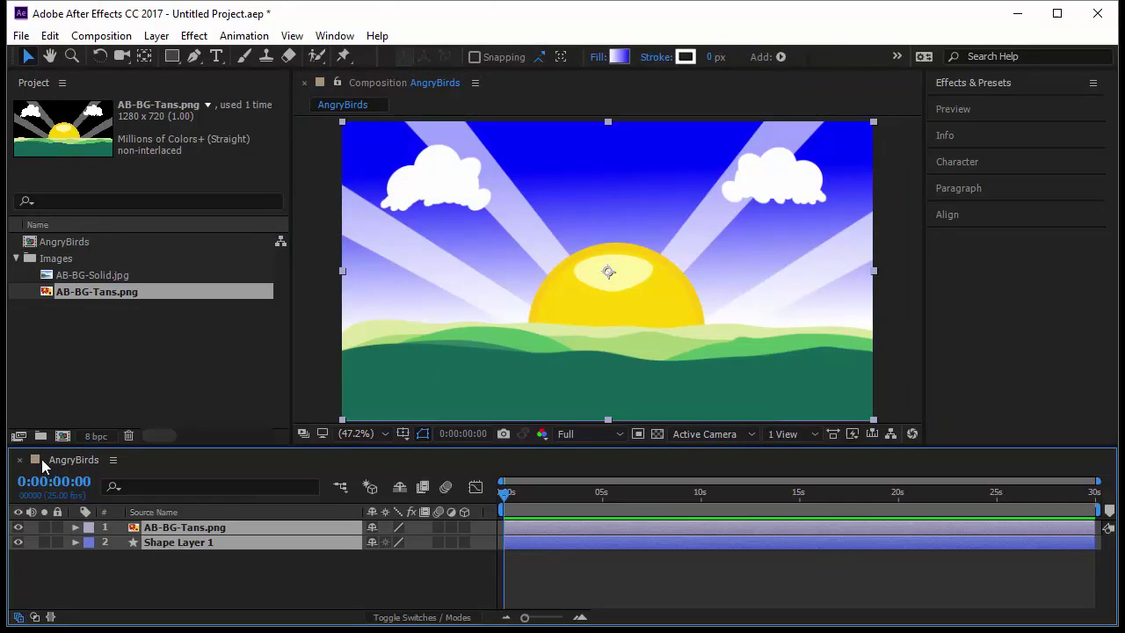
Pre-compose the sunrise image and gradient rectangle into a composition named BG
right_click(171, 541)
click(211, 562)
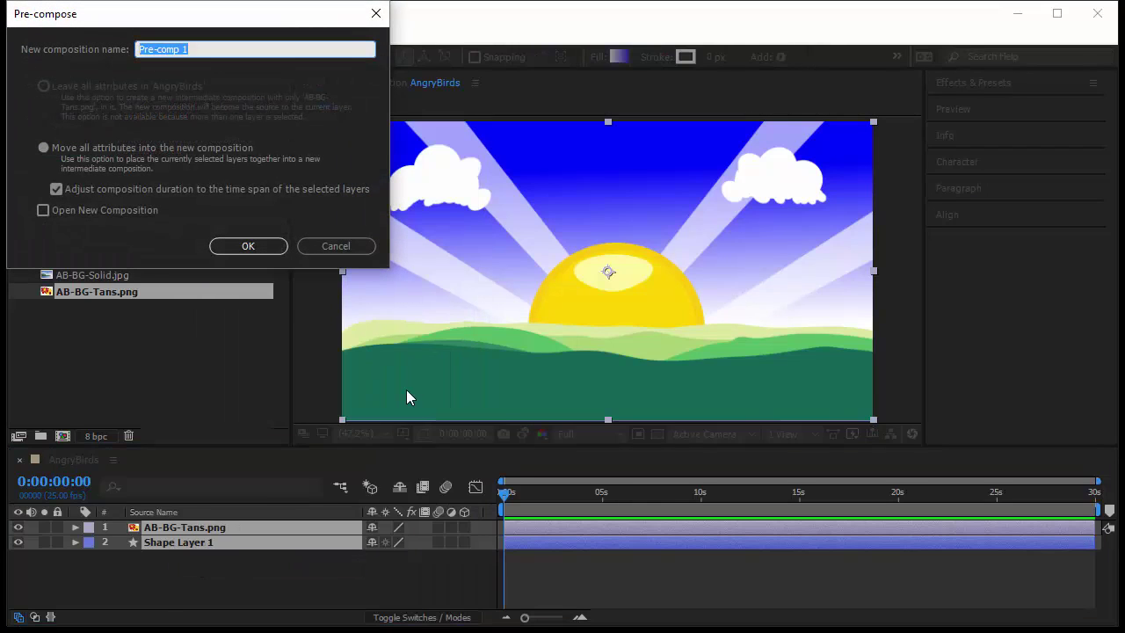
text(BG)
click(234, 251)
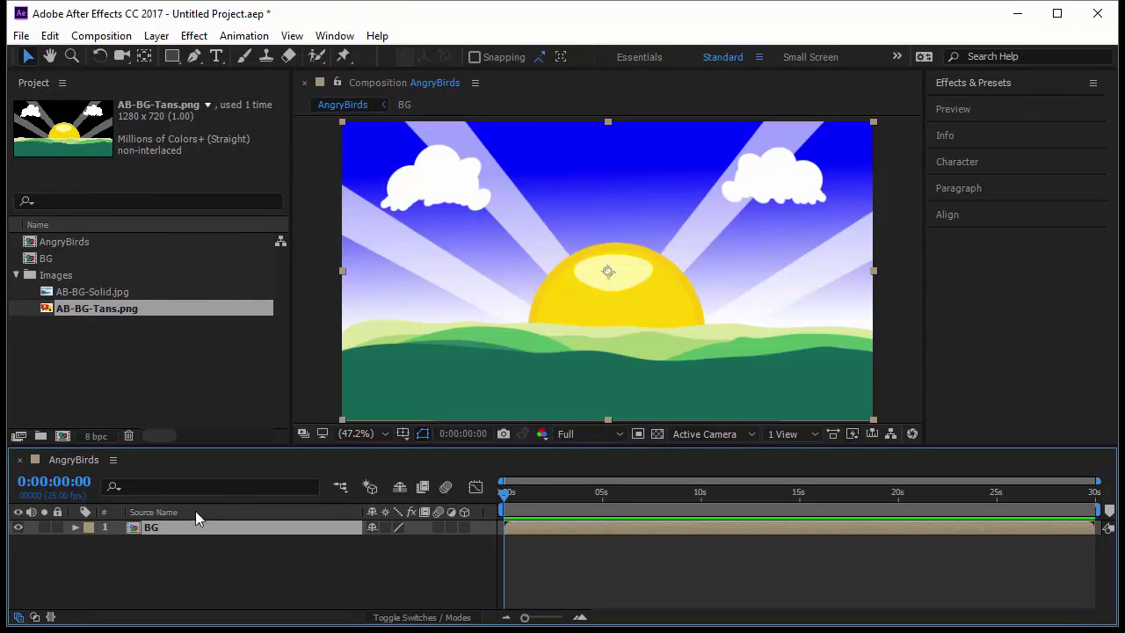
Check the gradient rectangle inside the BG pre-comp, then lock the BG layer in AngryBirds
double_click(210, 530)
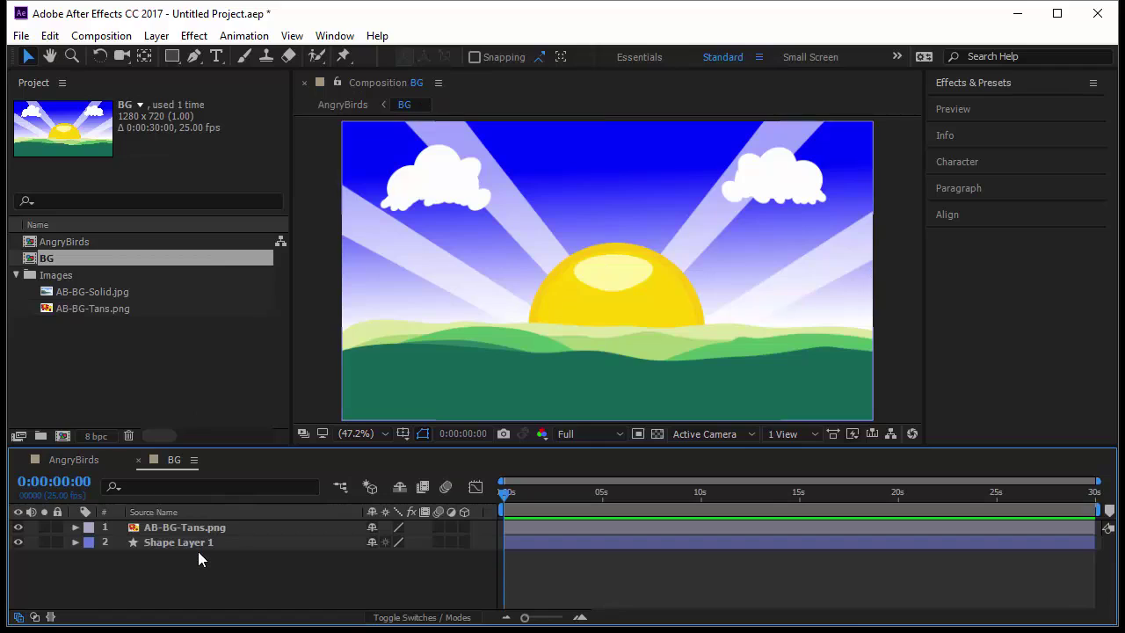
click(199, 546)
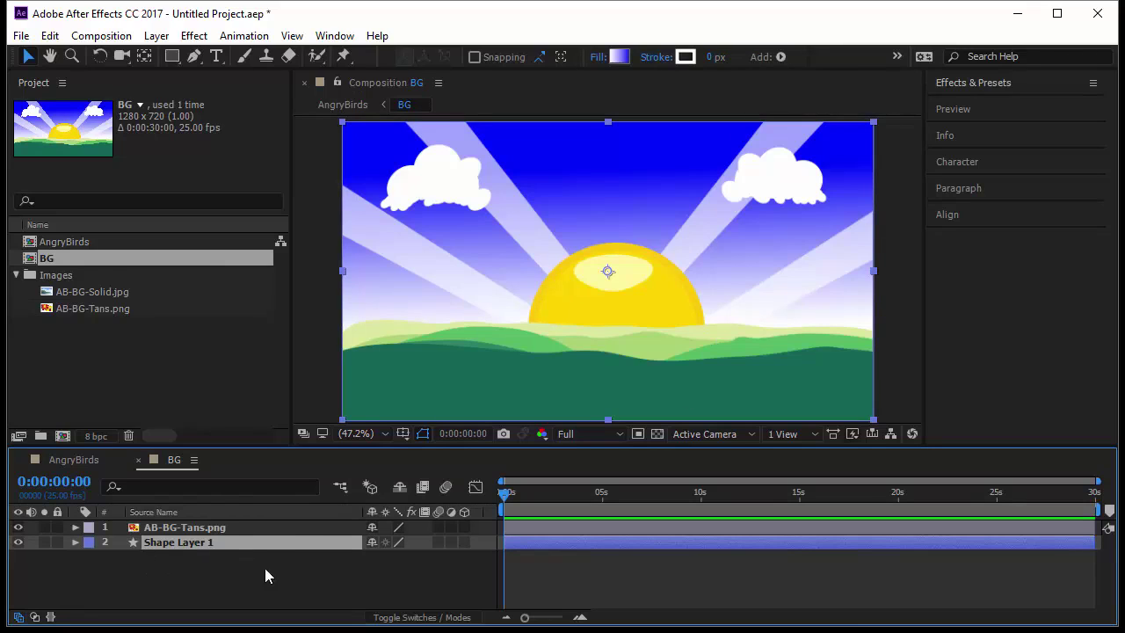
click(74, 459)
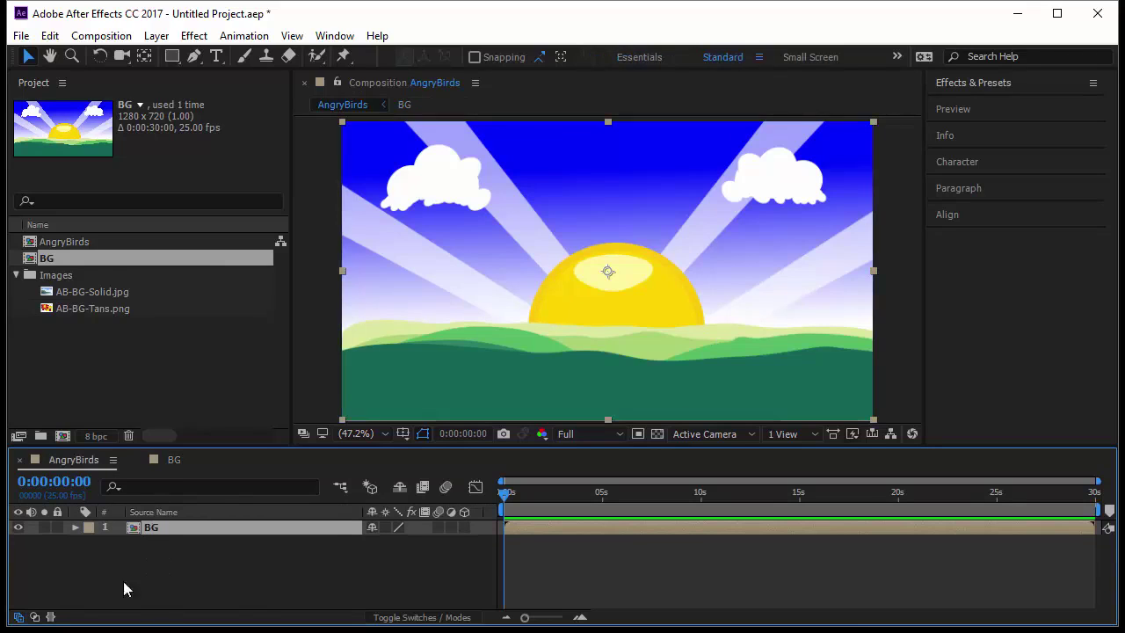
click(57, 527)
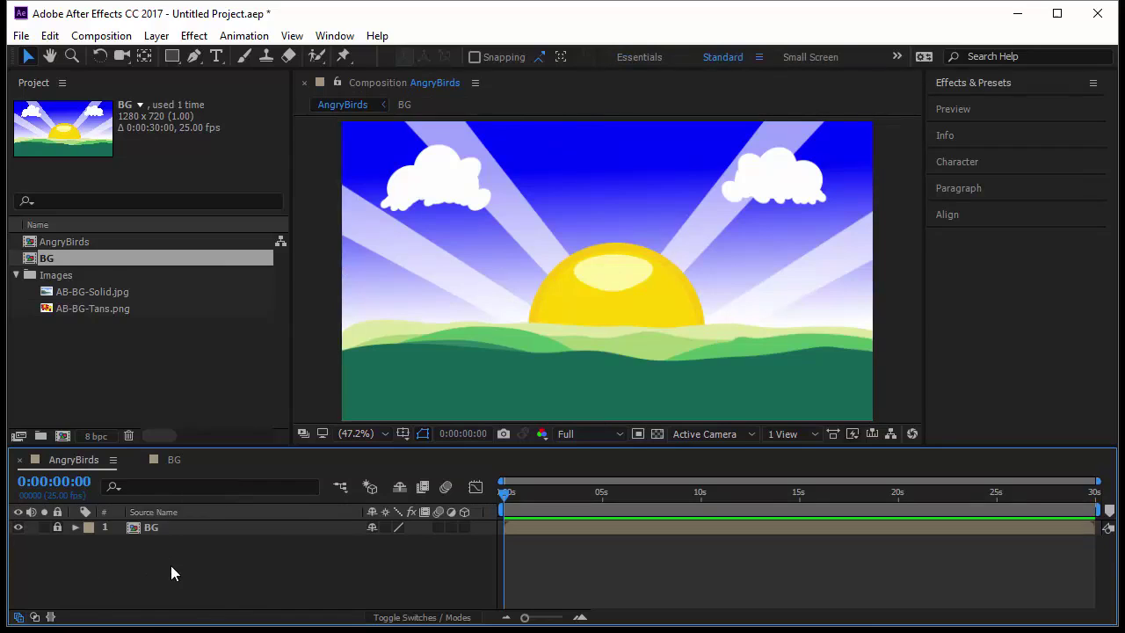